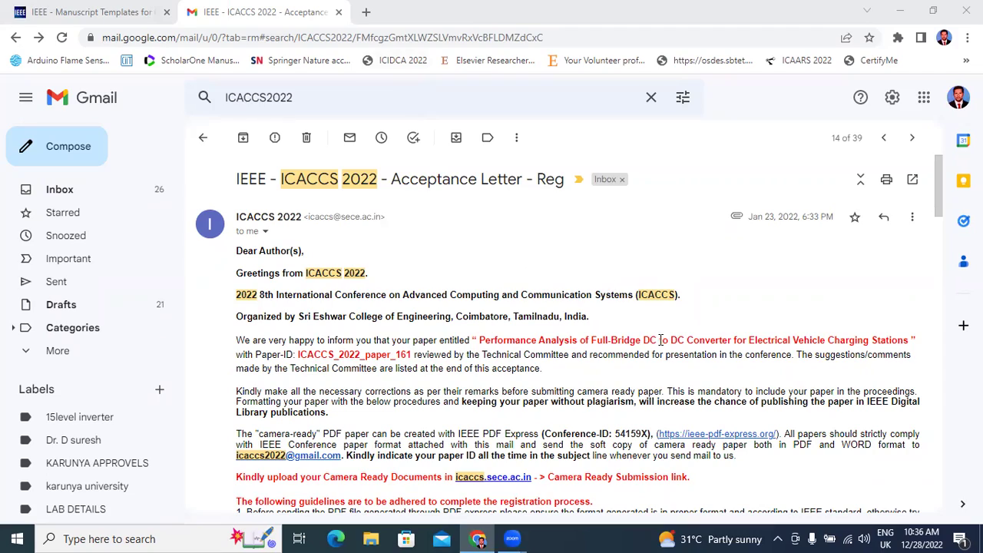
Scroll the ICACCS 2022 acceptance email and preview the IEEE_Paper_Format_ICACCS 2022.doc attachment
{"action": "scroll", "coordinate": [632, 344], "scroll_direction": "down", "scroll_amount": 2}
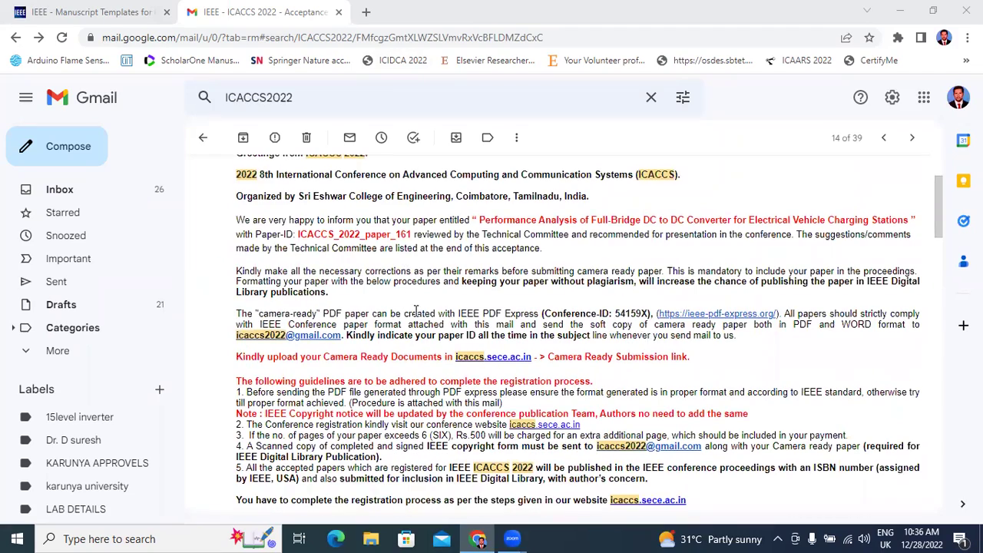
{"action": "scroll", "coordinate": [376, 338], "scroll_direction": "down", "scroll_amount": 4}
{"action": "scroll", "coordinate": [350, 378], "scroll_direction": "down", "scroll_amount": 6}
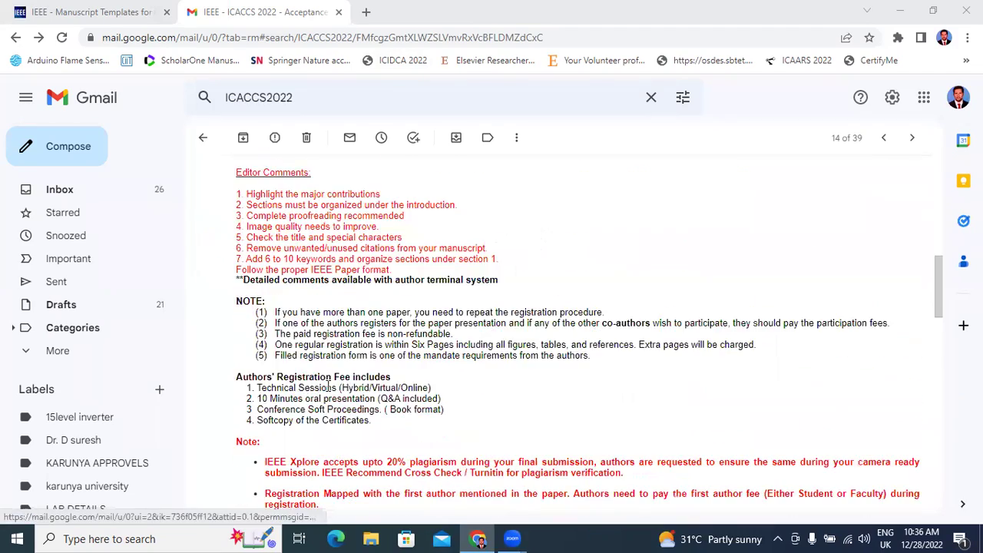
{"action": "scroll", "coordinate": [384, 358], "scroll_direction": "down", "scroll_amount": 2}
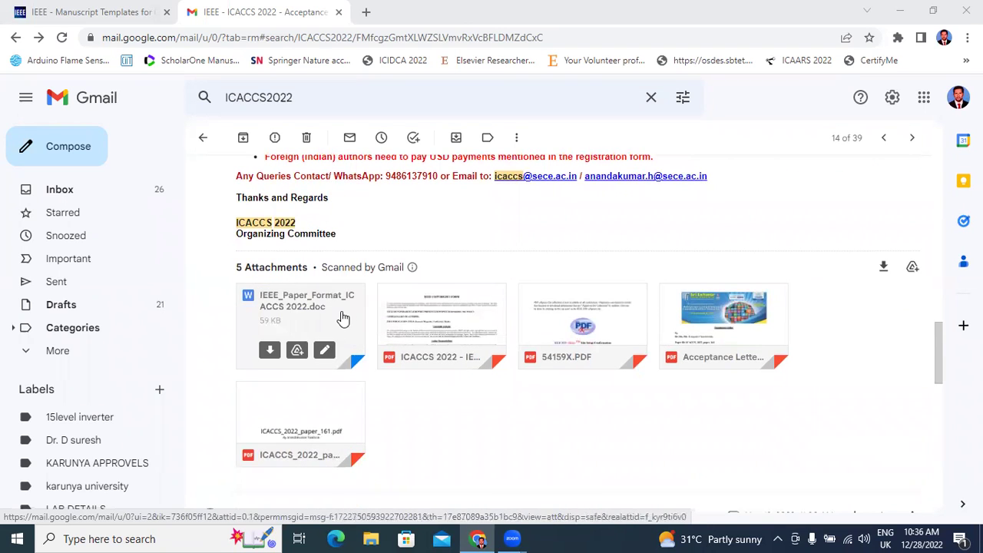
{"action": "scroll", "coordinate": [343, 318], "scroll_direction": "up", "scroll_amount": 12}
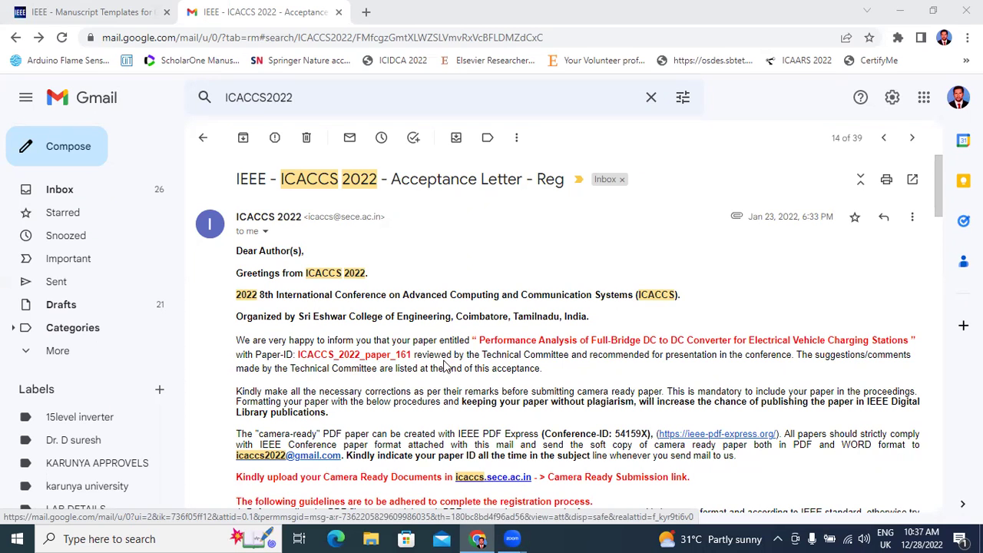
{"action": "scroll", "coordinate": [369, 355], "scroll_direction": "down", "scroll_amount": 5}
{"action": "scroll", "coordinate": [400, 363], "scroll_direction": "up", "scroll_amount": 2}
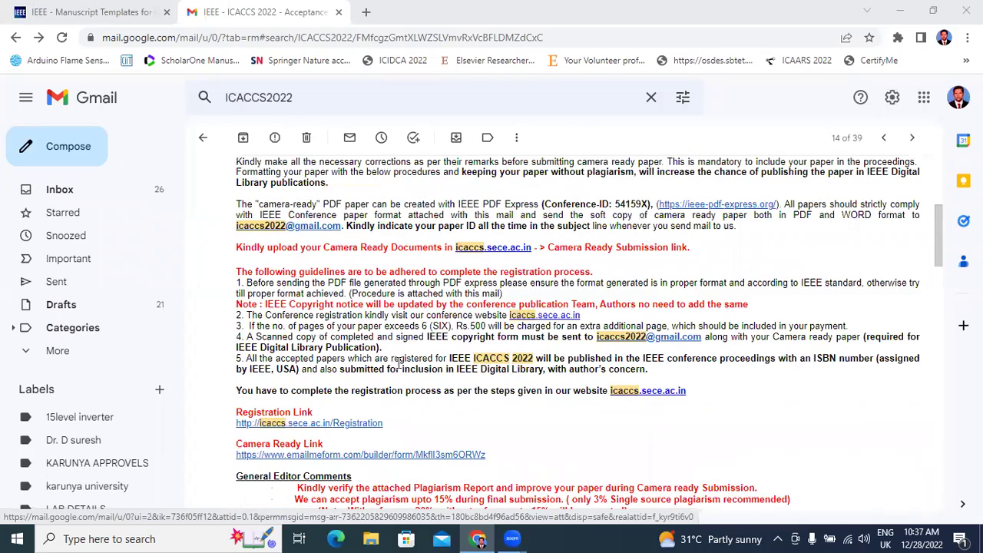
{"action": "scroll", "coordinate": [396, 361], "scroll_direction": "down", "scroll_amount": 3}
{"action": "scroll", "coordinate": [360, 268], "scroll_direction": "up", "scroll_amount": 4}
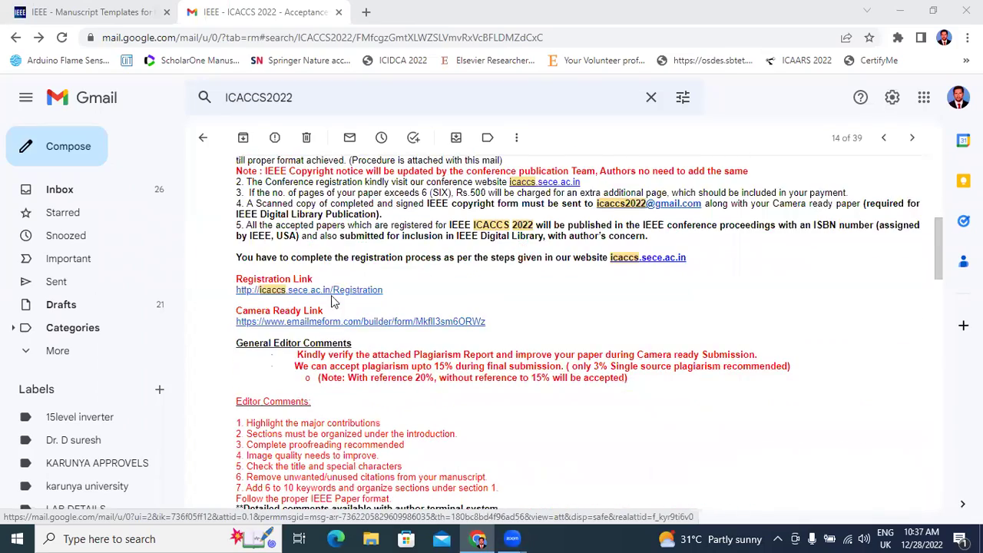
{"action": "scroll", "coordinate": [384, 308], "scroll_direction": "down", "scroll_amount": 1}
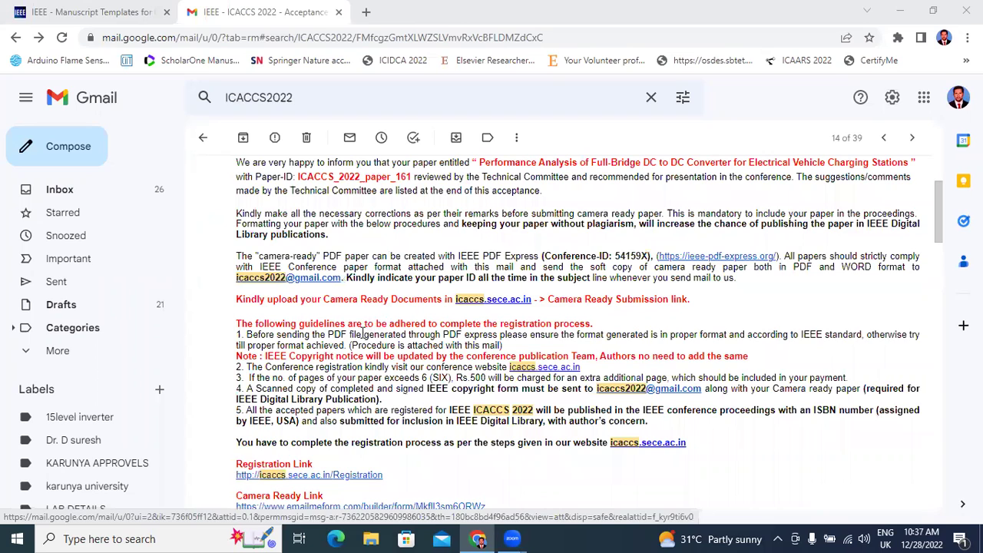
{"action": "scroll", "coordinate": [362, 332], "scroll_direction": "down", "scroll_amount": 4}
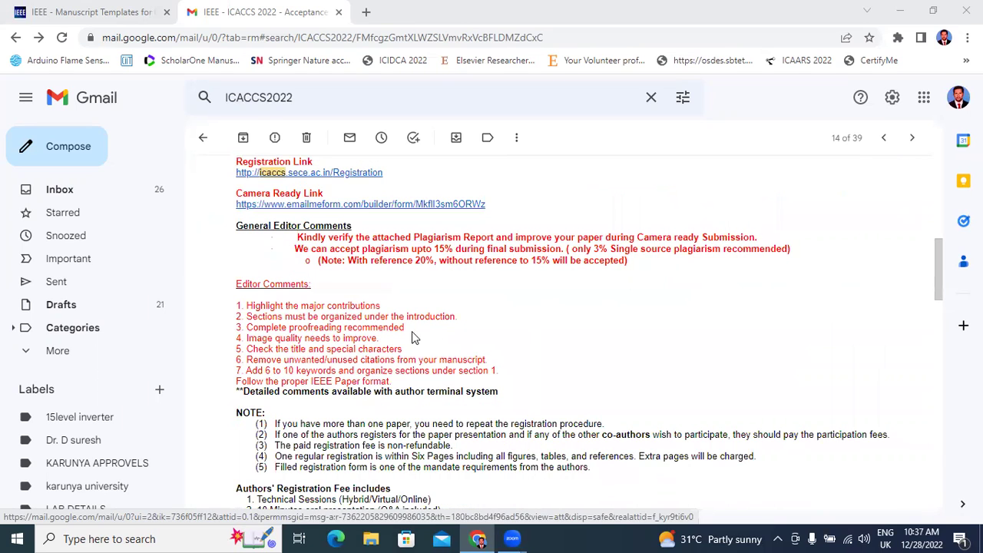
{"action": "scroll", "coordinate": [356, 301], "scroll_direction": "up", "scroll_amount": 5}
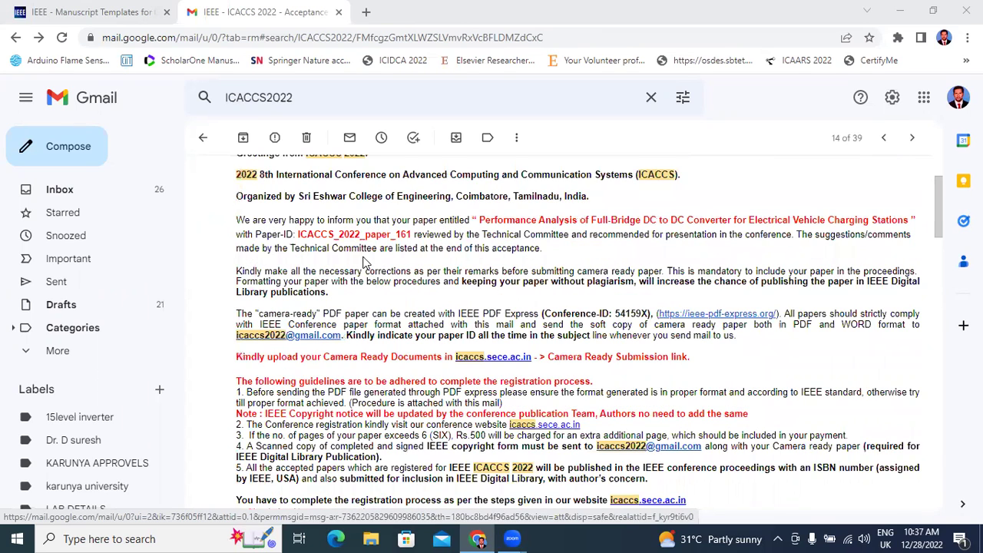
{"action": "scroll", "coordinate": [365, 270], "scroll_direction": "down", "scroll_amount": 5}
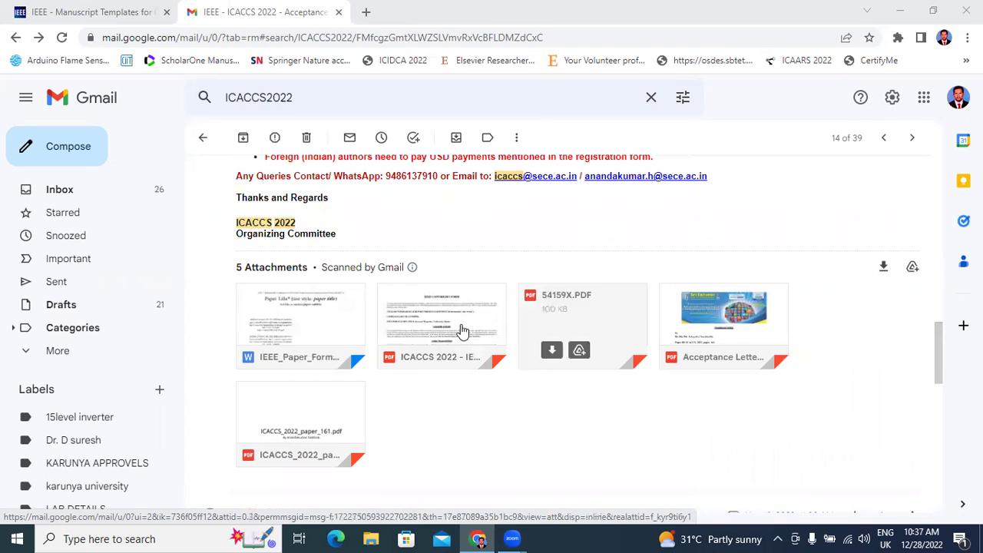
{"action": "left_click", "coordinate": [294, 322]}
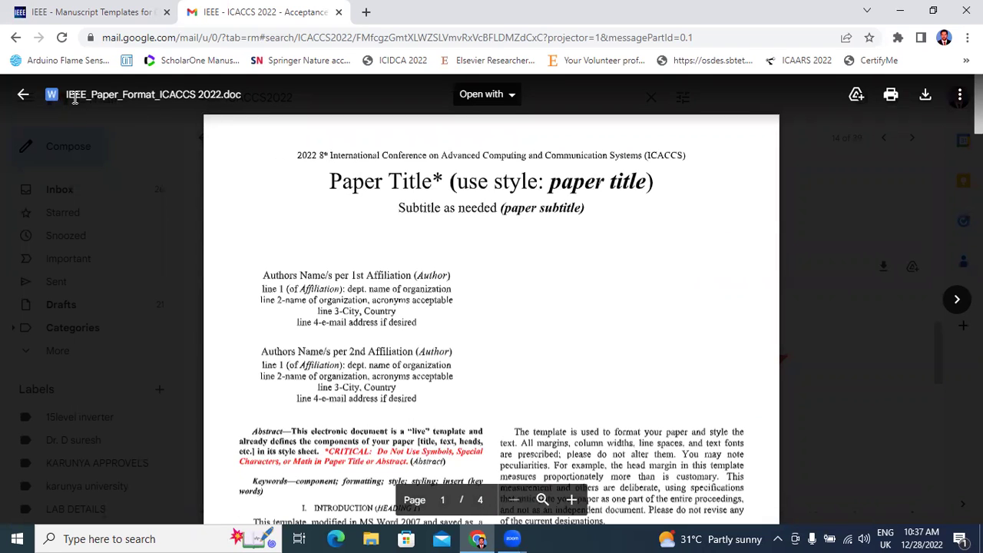
Page through the template preview, then close it to return to the email's attachments
{"action": "scroll", "coordinate": [500, 210], "scroll_direction": "down", "scroll_amount": 15}
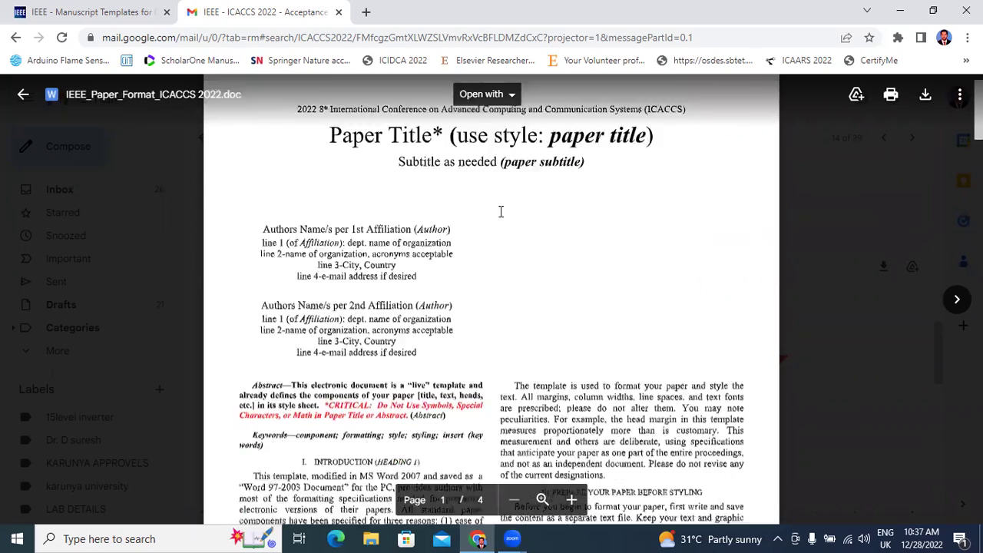
{"action": "scroll", "coordinate": [374, 266], "scroll_direction": "down", "scroll_amount": 5}
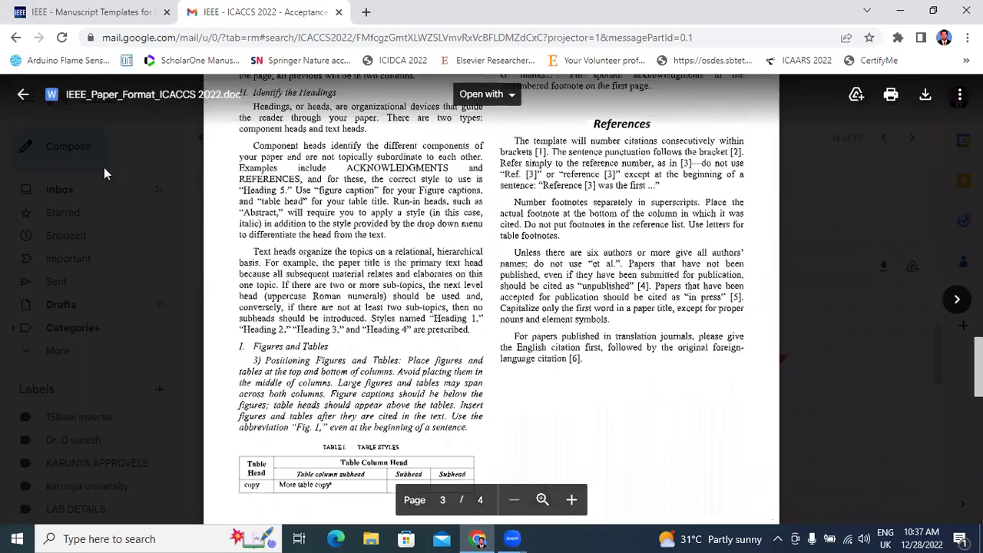
{"action": "left_click", "coordinate": [25, 96]}
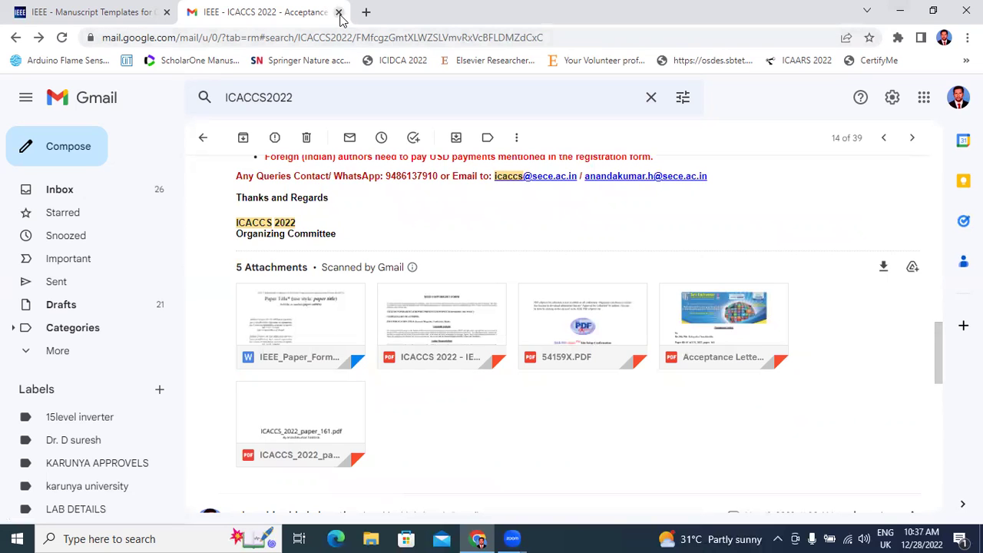
Close the Gmail and old IEEE templates tabs, leaving a fresh new tab
{"action": "middle_click", "coordinate": [195, 23]}
{"action": "left_click", "coordinate": [187, 12]}
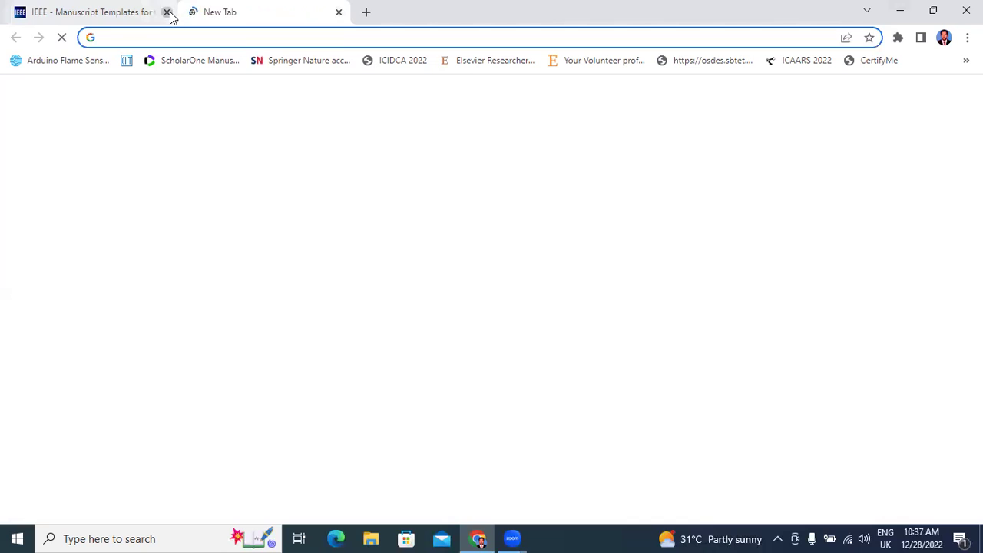
{"action": "left_click", "coordinate": [168, 13]}
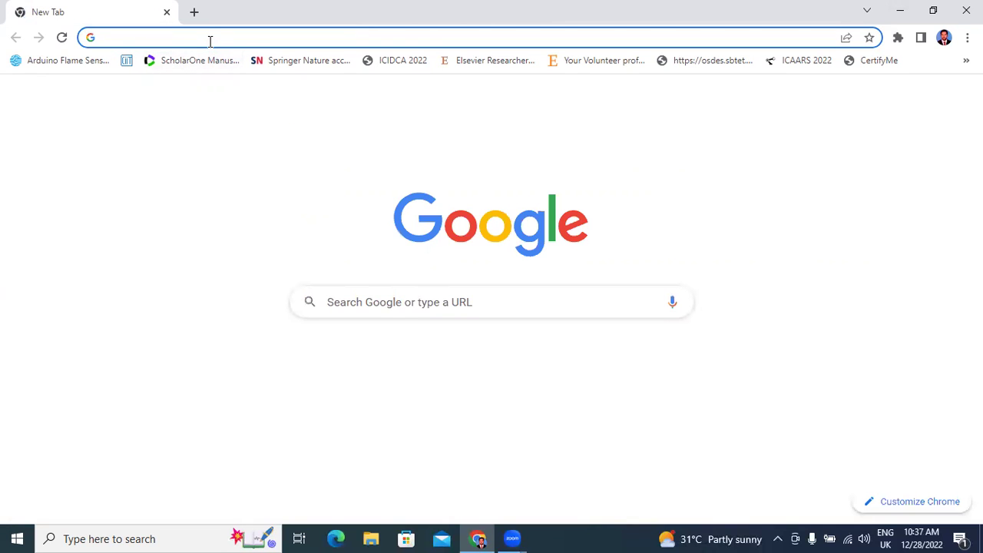
Search Google for 'ieee template' and open the IEEE Manuscript Templates for Conference Proceedings result
{"action": "type", "text": "IEEE template"}
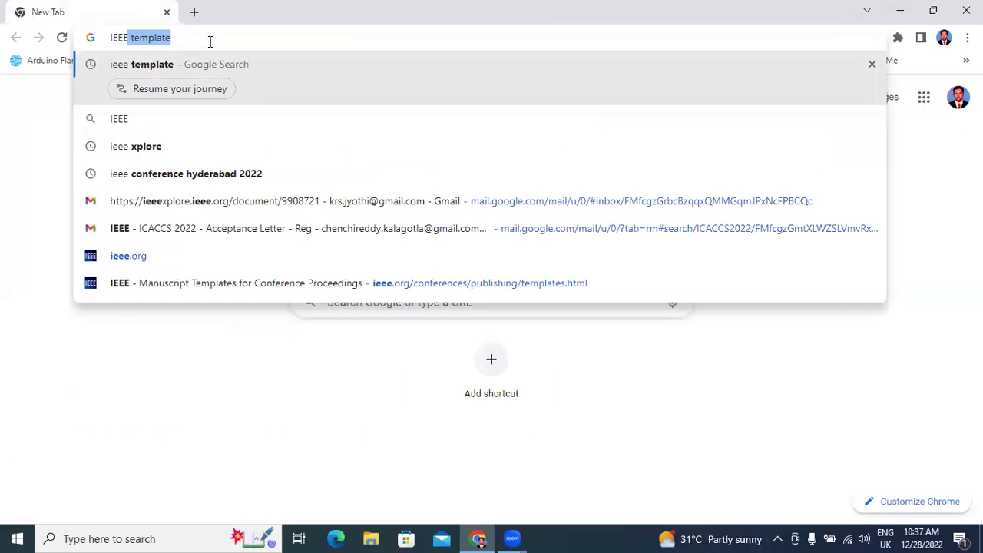
{"action": "key", "text": "Return"}
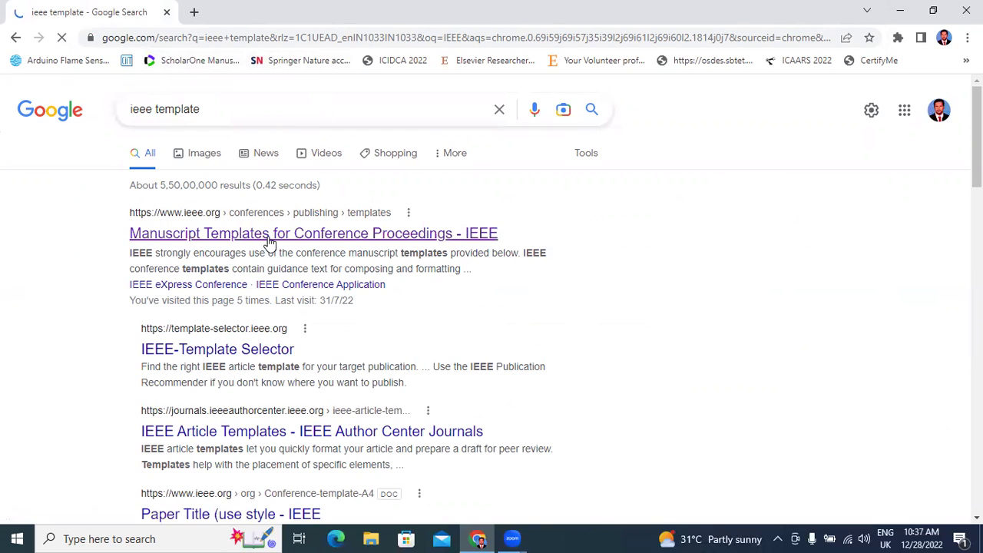
{"action": "left_click", "coordinate": [321, 237]}
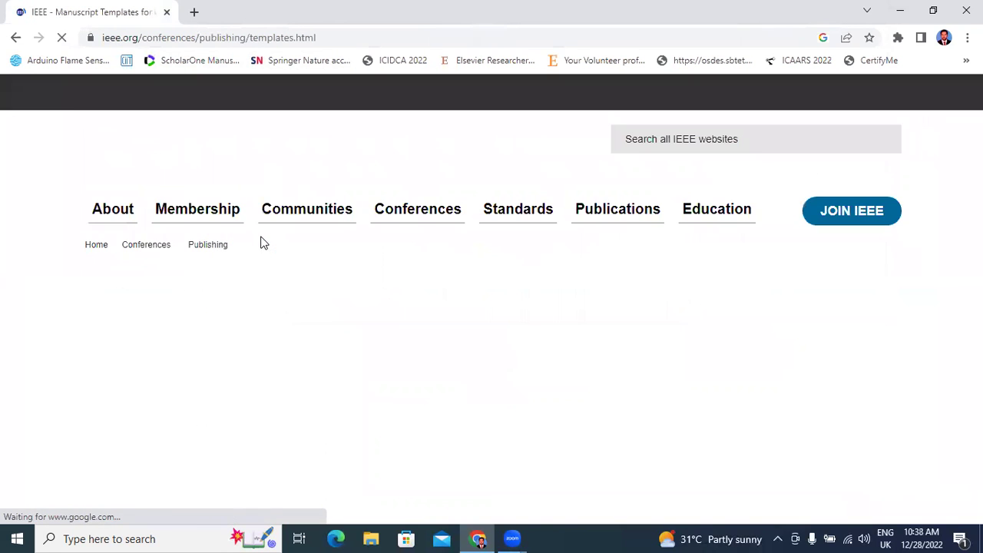
Review the Word (US letter, A4) and LaTeX template downloads, then minimize Chrome to reveal the desktop
{"action": "scroll", "coordinate": [280, 256], "scroll_direction": "down", "scroll_amount": 5}
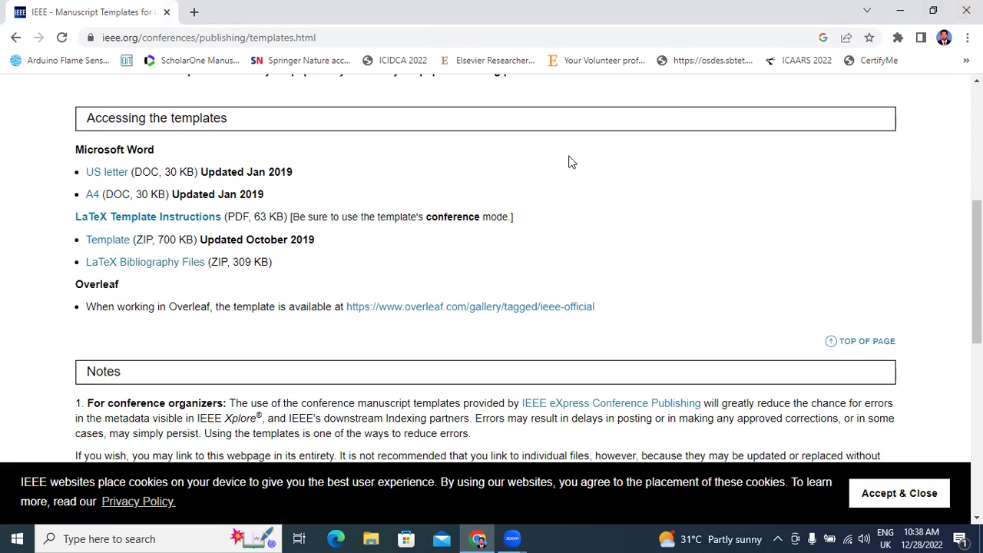
{"action": "scroll", "coordinate": [572, 163], "scroll_direction": "up", "scroll_amount": 6}
{"action": "left_click", "coordinate": [966, 11]}
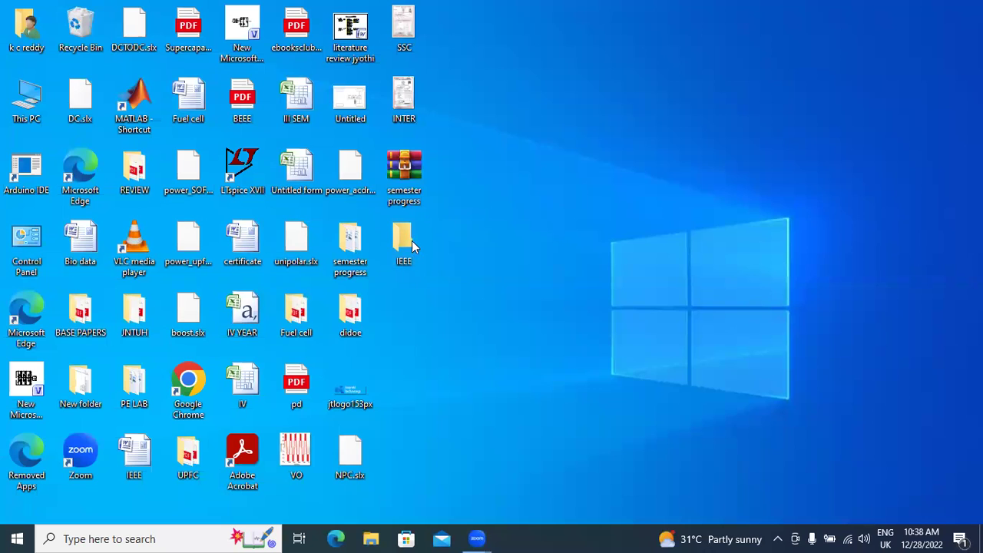
Open the desktop IEEE folder and launch both ieee_paper_format and IEEE FORMAT in Word
{"action": "double_click", "coordinate": [408, 243]}
{"action": "double_click", "coordinate": [189, 111]}
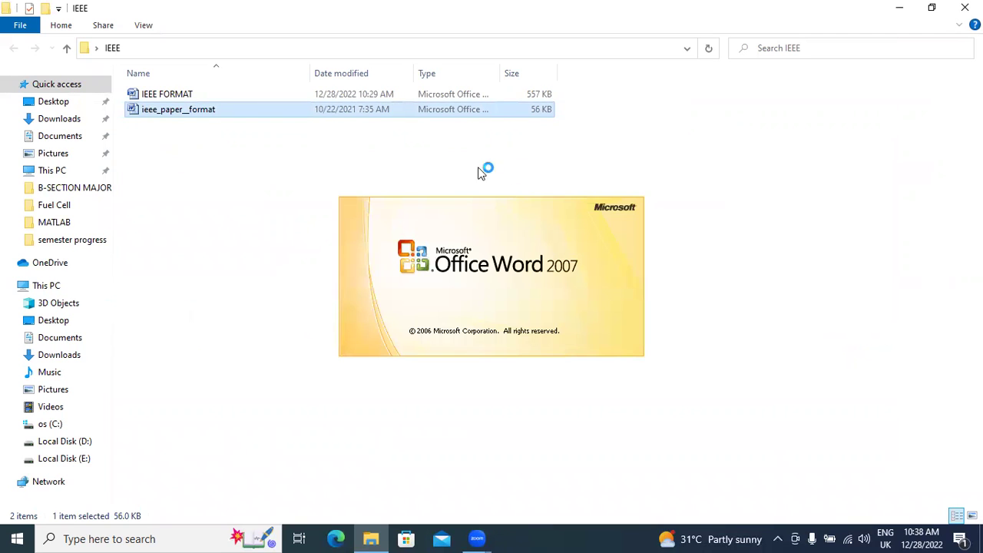
{"action": "left_click", "coordinate": [250, 96]}
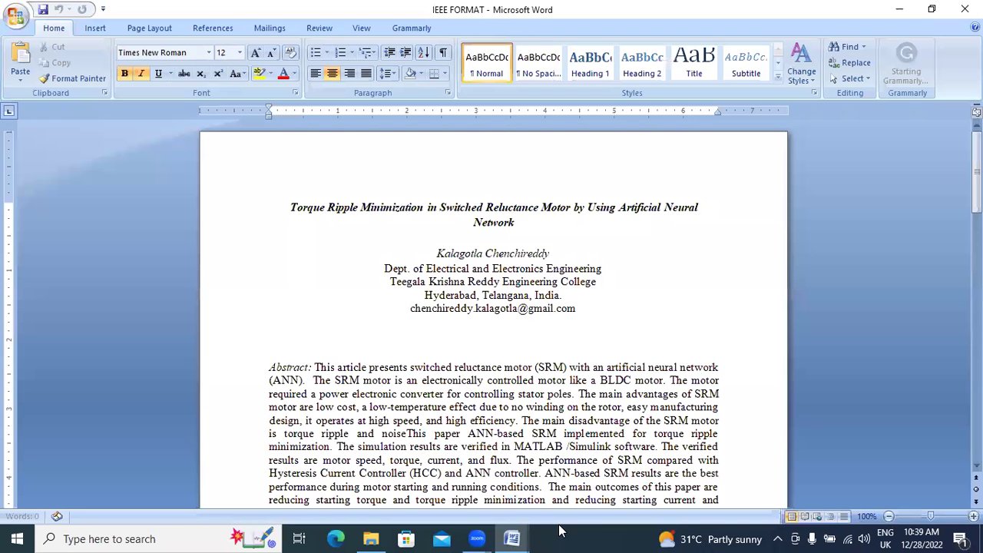
Bring the ieee_paper_format template forward, zoom it to 100% and scroll through it
{"action": "left_click", "coordinate": [524, 537]}
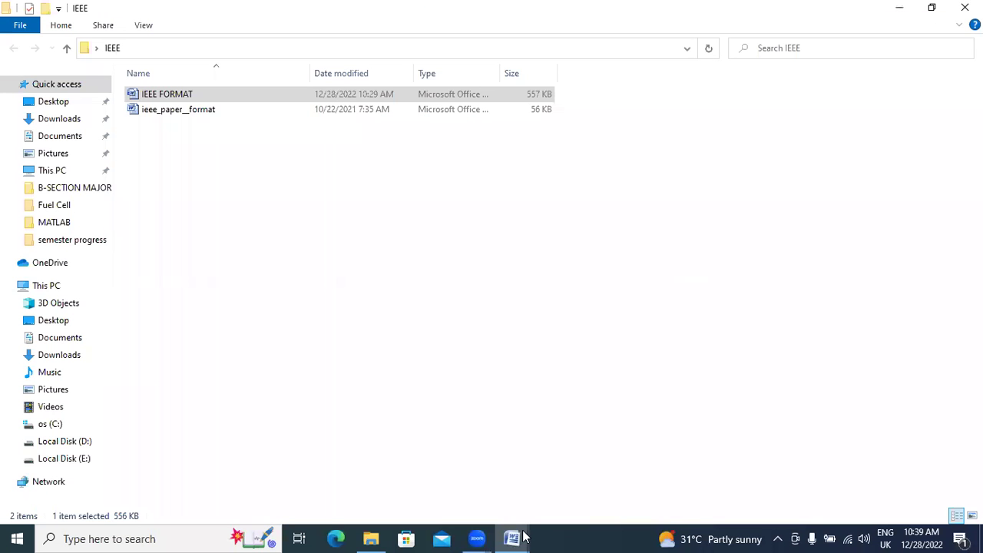
{"action": "left_click", "coordinate": [524, 536]}
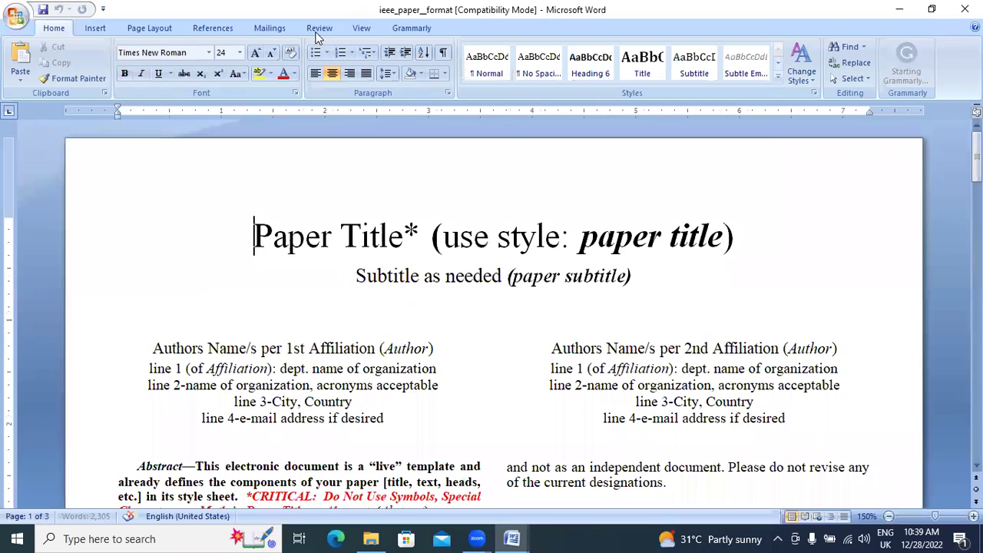
{"action": "left_click", "coordinate": [364, 27]}
{"action": "left_click", "coordinate": [376, 61]}
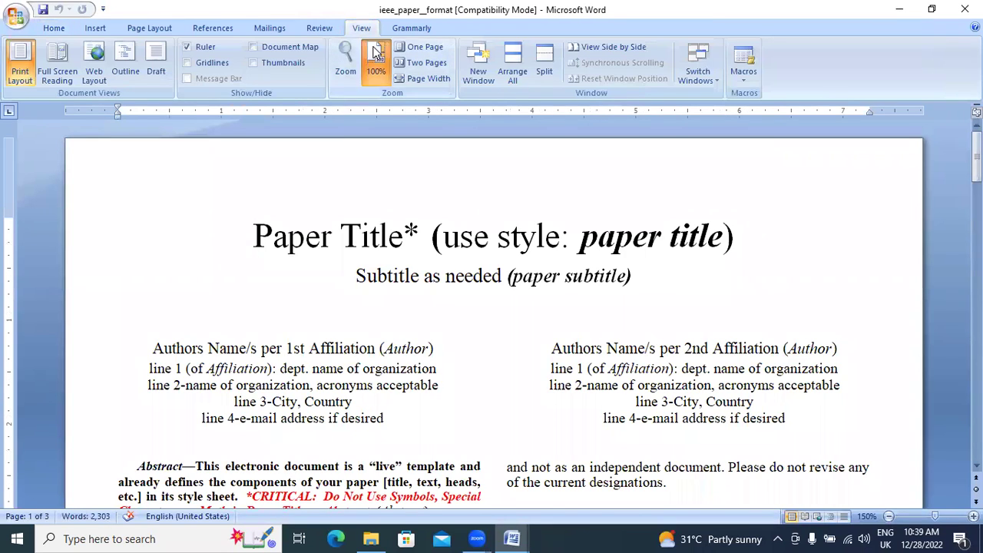
{"action": "scroll", "coordinate": [501, 428], "scroll_direction": "down", "scroll_amount": 9}
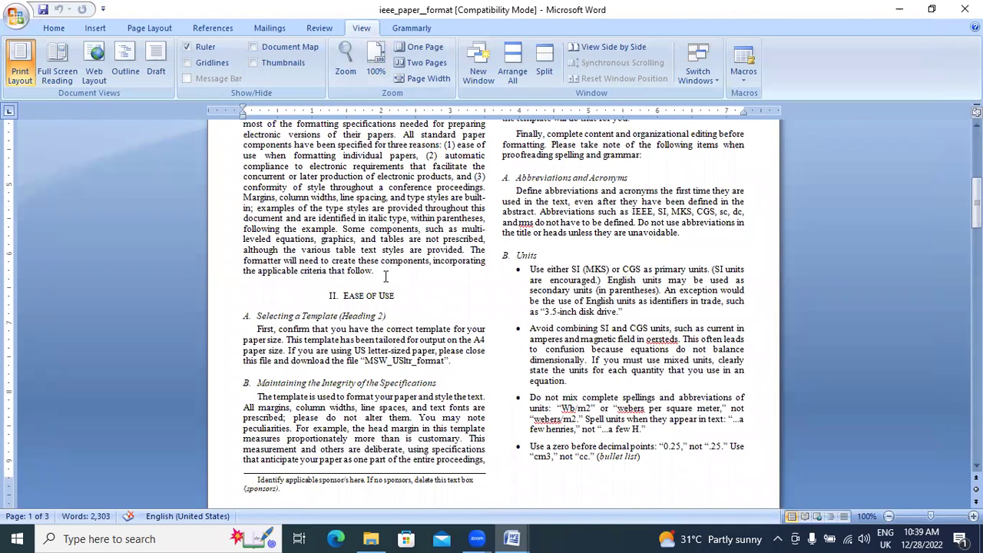
Scroll through the IEEE FORMAT paper, then return to the ieee_paper_format template
{"action": "key", "text": "alt+Tab"}
{"action": "scroll", "coordinate": [321, 267], "scroll_direction": "down", "scroll_amount": 10}
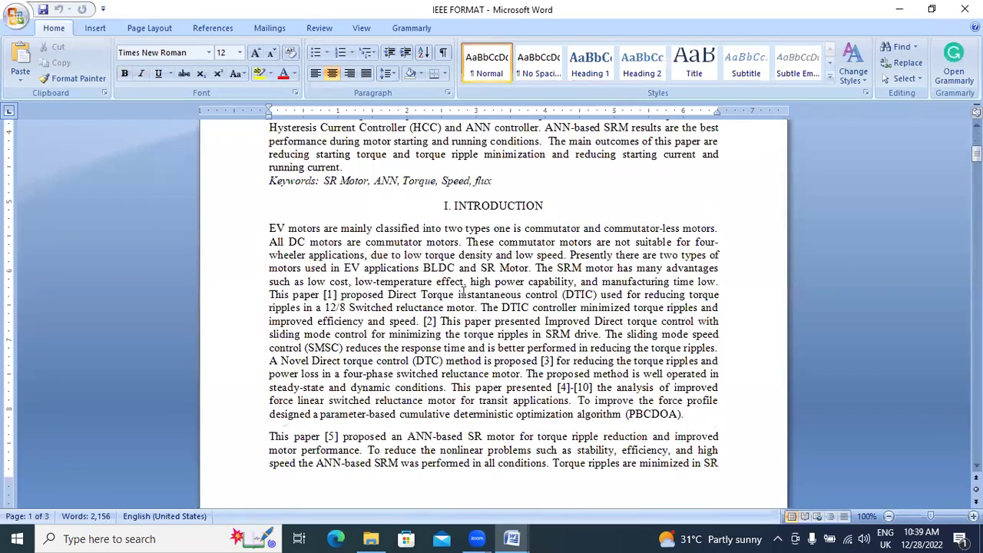
{"action": "scroll", "coordinate": [463, 294], "scroll_direction": "down", "scroll_amount": 20}
{"action": "scroll", "coordinate": [564, 295], "scroll_direction": "down", "scroll_amount": 20}
{"action": "scroll", "coordinate": [547, 357], "scroll_direction": "down", "scroll_amount": 15}
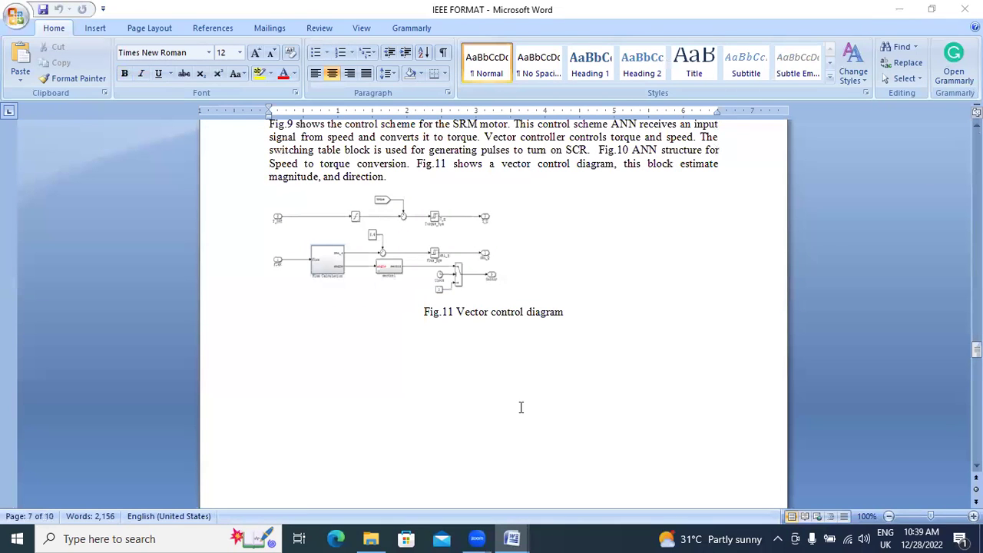
{"action": "key", "text": "alt+Tab"}
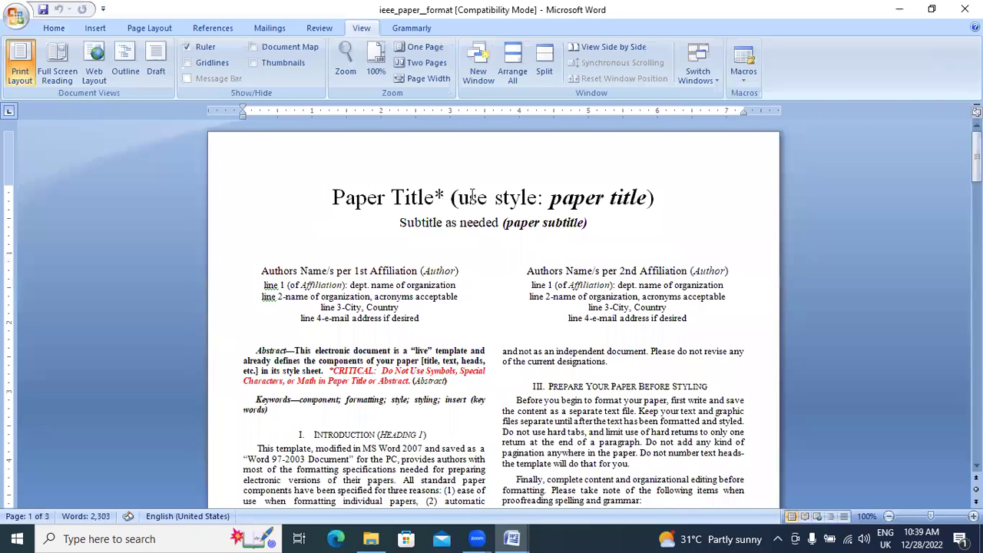
Show the template's Margins gallery, whose last custom setting is 1" top/bottom, 0.55" left/right
{"action": "left_click", "coordinate": [54, 29]}
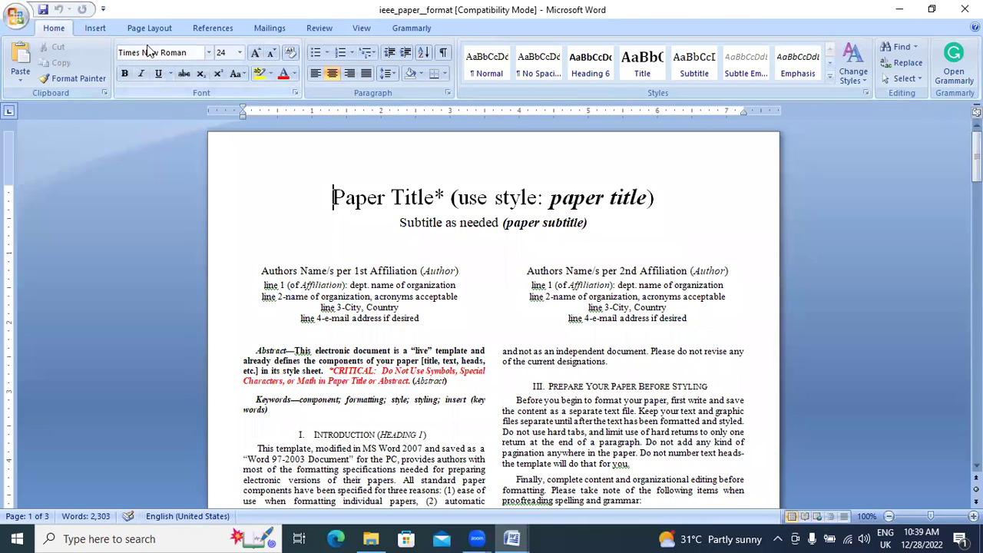
{"action": "left_click", "coordinate": [96, 28]}
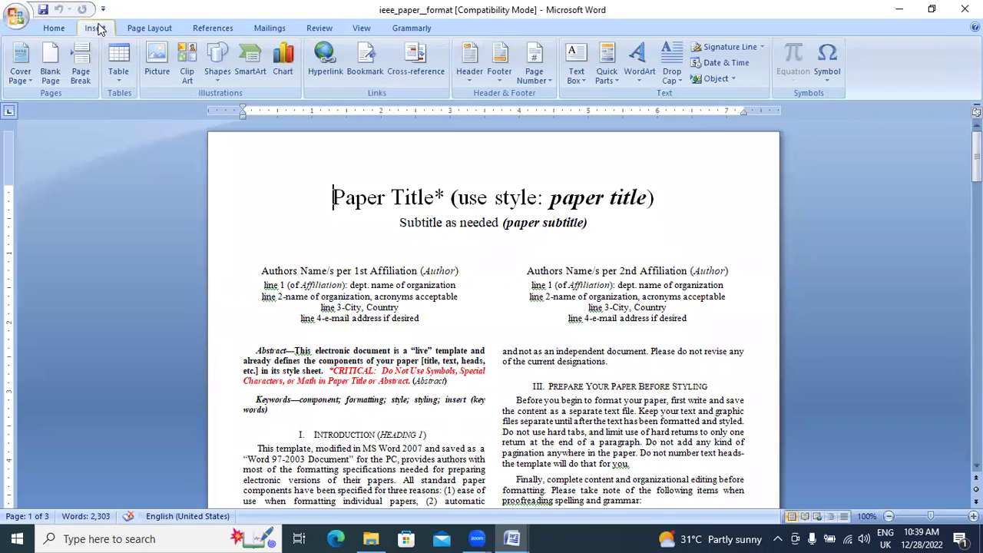
{"action": "left_click", "coordinate": [156, 29]}
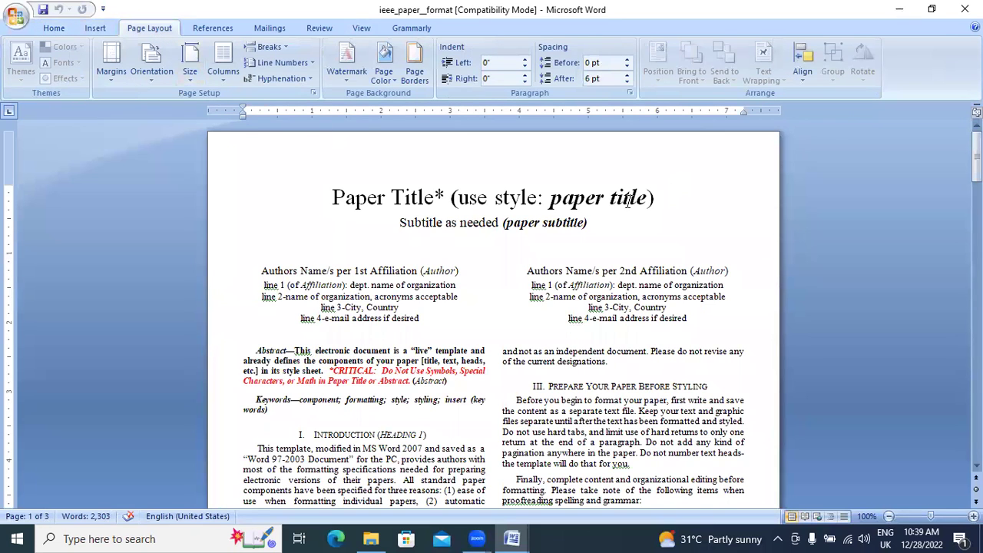
{"action": "left_click", "coordinate": [112, 81]}
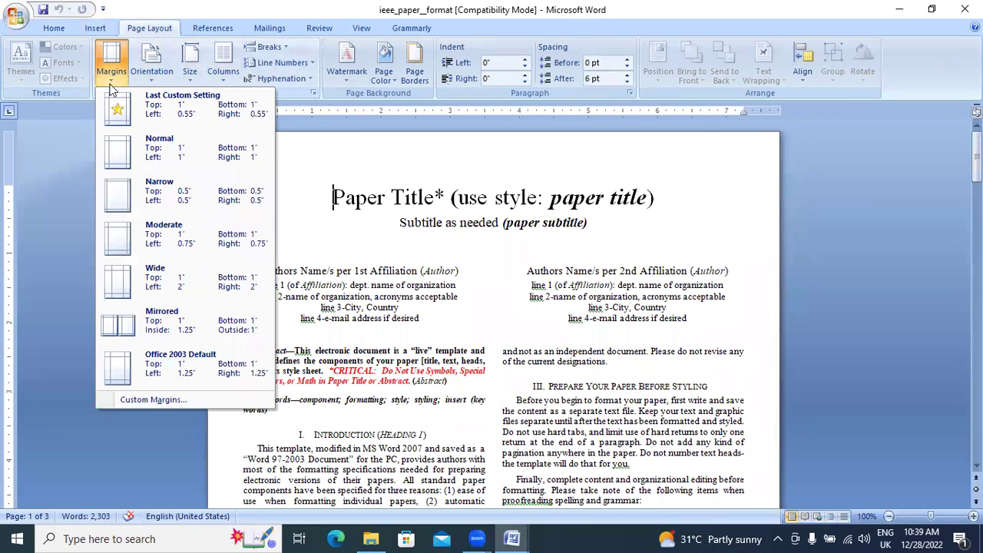
{"action": "left_click", "coordinate": [135, 401]}
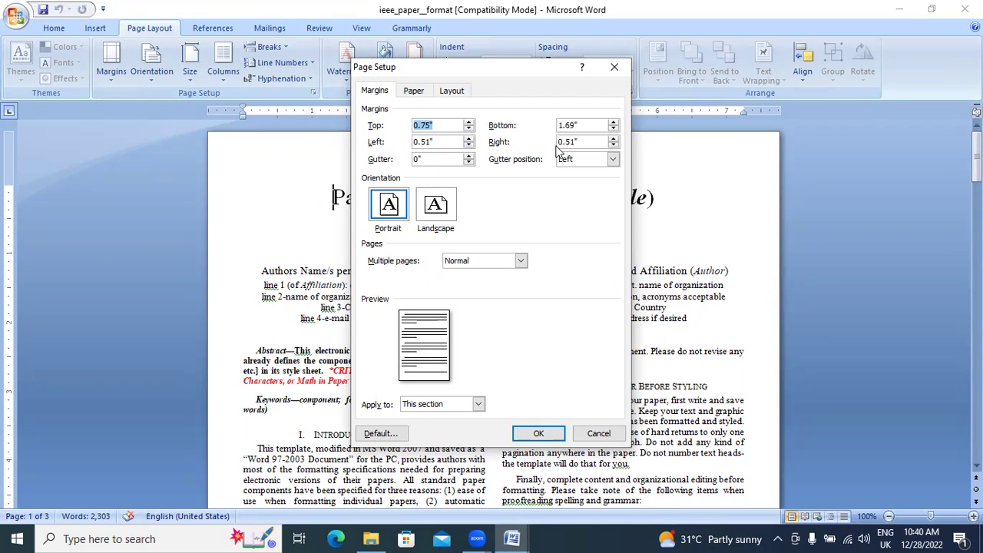
{"action": "left_click", "coordinate": [416, 93]}
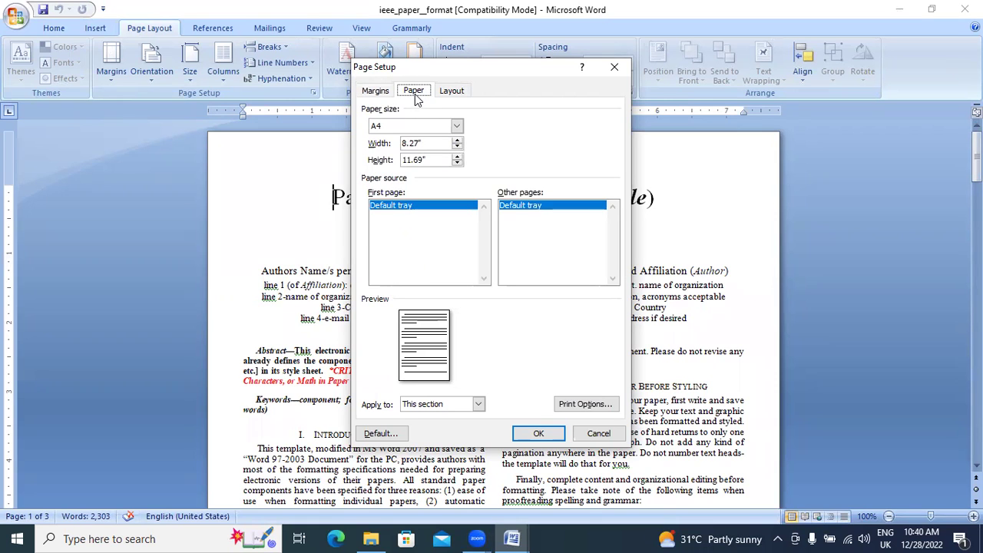
{"action": "left_click", "coordinate": [454, 91]}
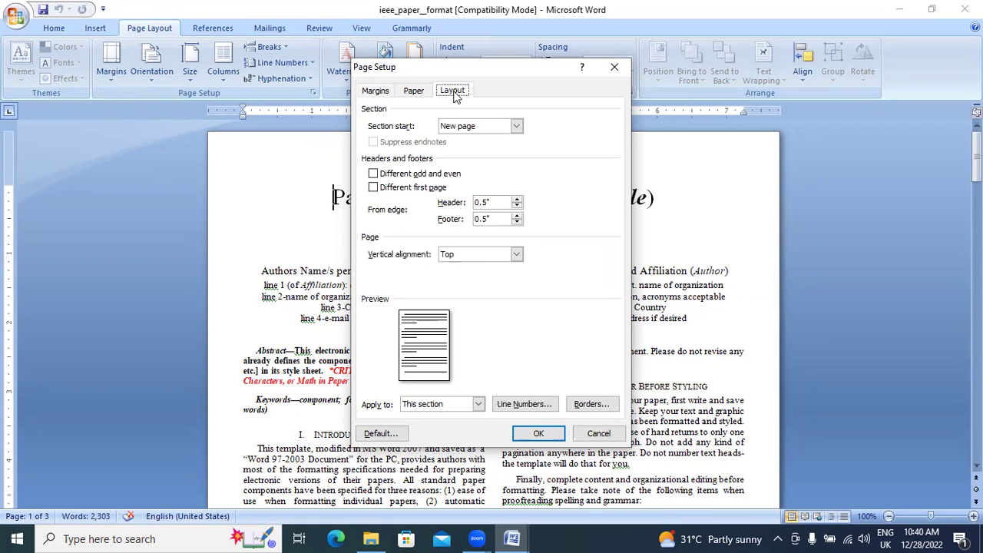
{"action": "left_click", "coordinate": [616, 67]}
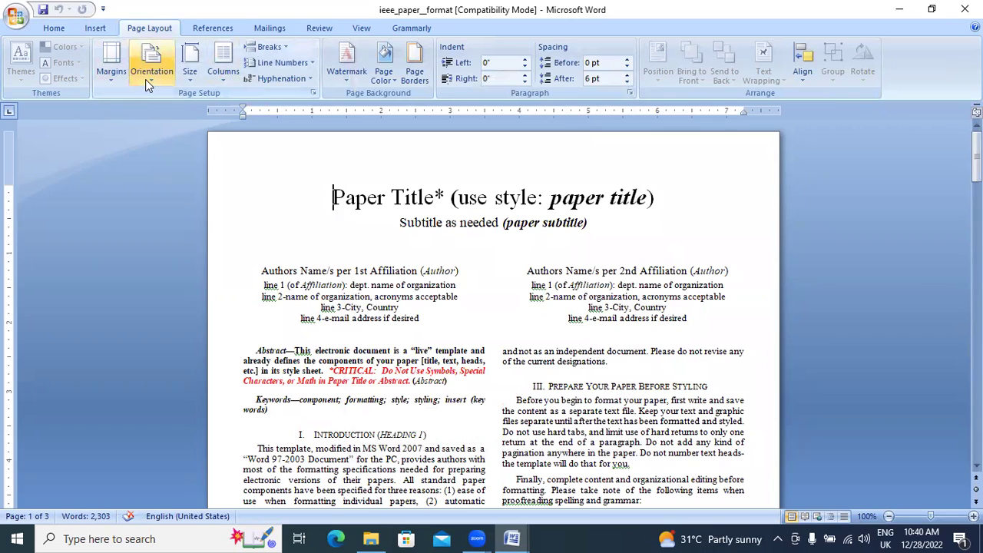
{"action": "left_click", "coordinate": [190, 65]}
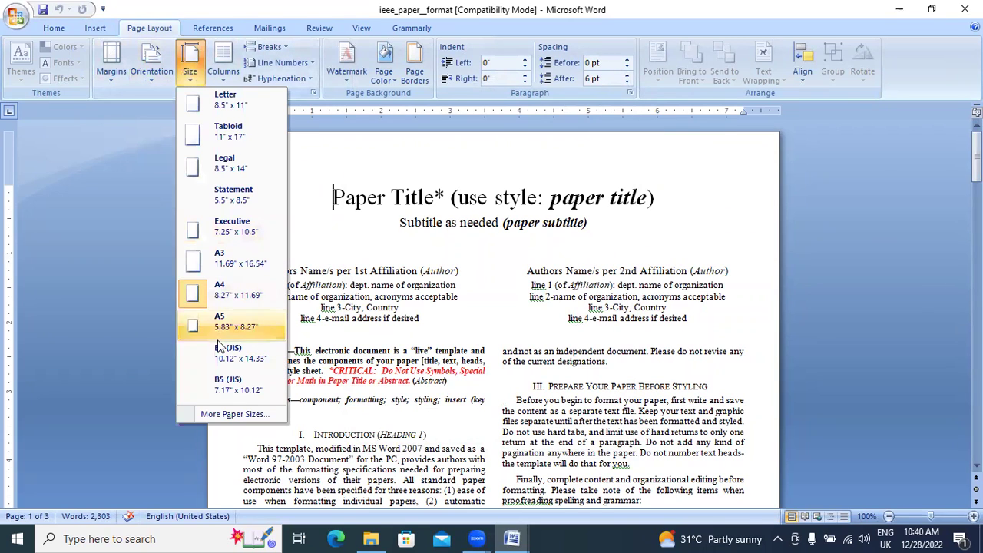
{"action": "left_click", "coordinate": [150, 82]}
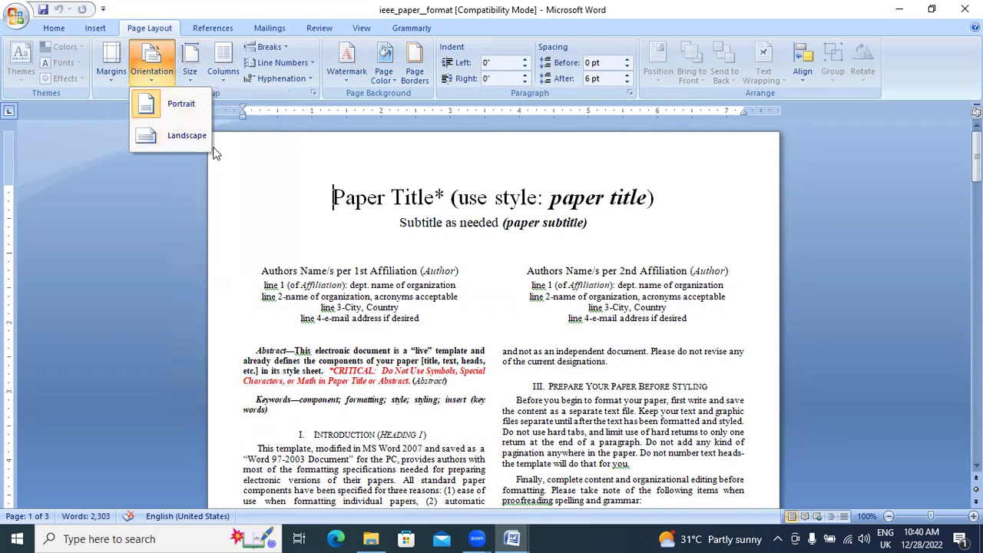
{"action": "scroll", "coordinate": [290, 243], "scroll_direction": "down", "scroll_amount": 5}
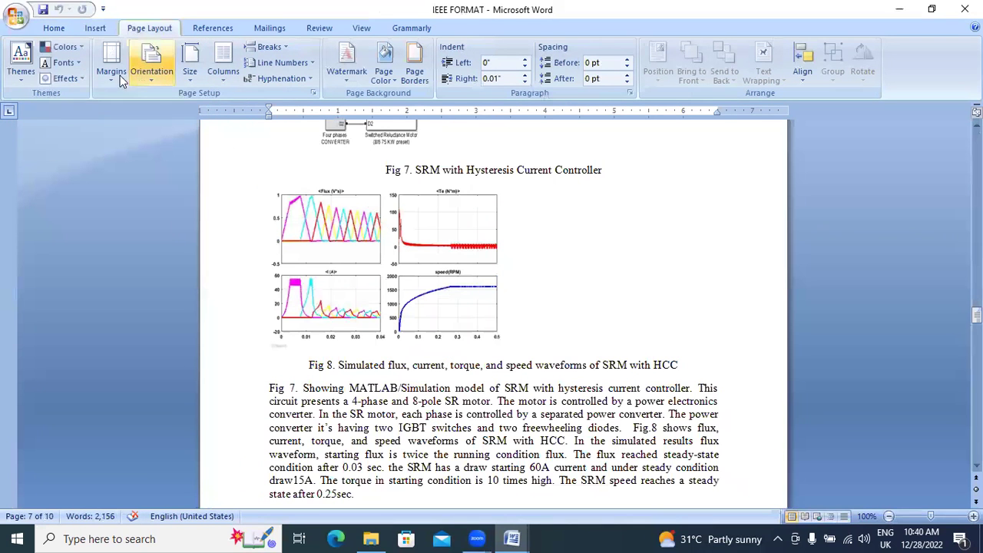
Open the paper's Custom Margins, then check the template's page setup and close it unchanged
{"action": "left_click", "coordinate": [115, 73]}
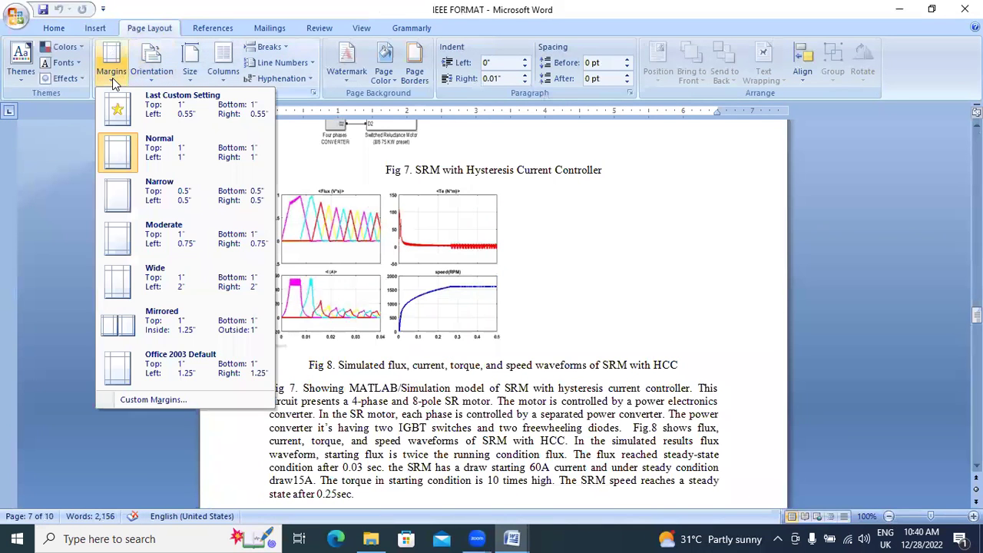
{"action": "left_click", "coordinate": [153, 400]}
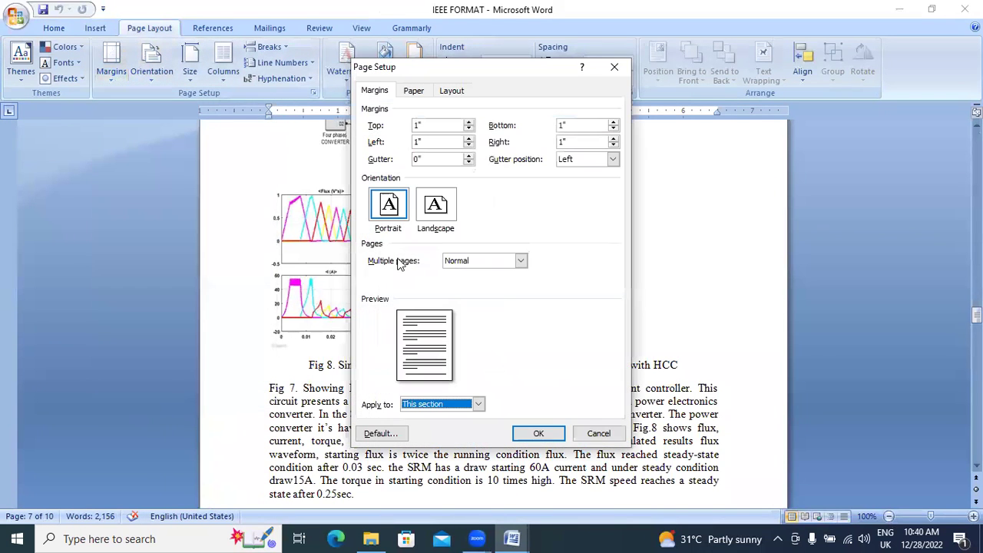
{"action": "left_click", "coordinate": [419, 143]}
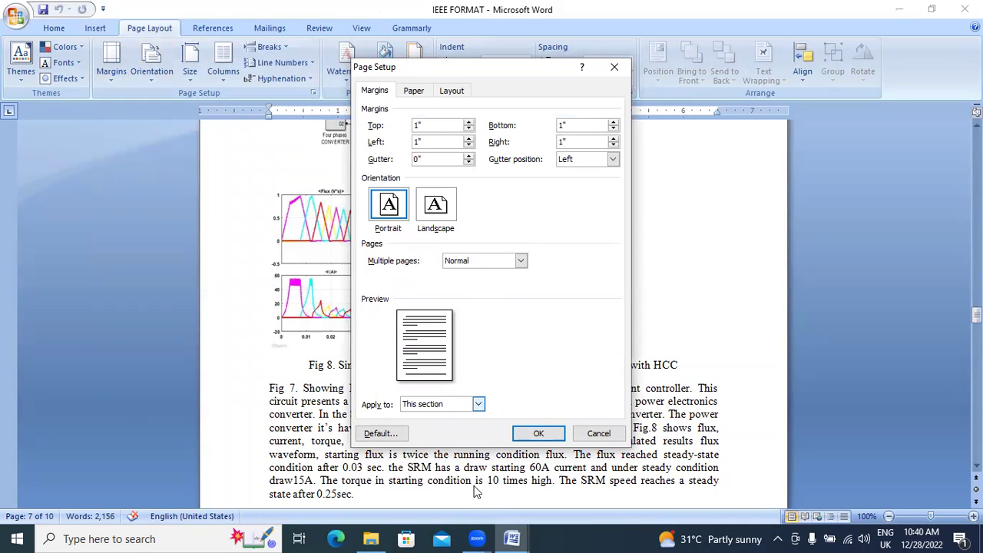
{"action": "left_click", "coordinate": [510, 539]}
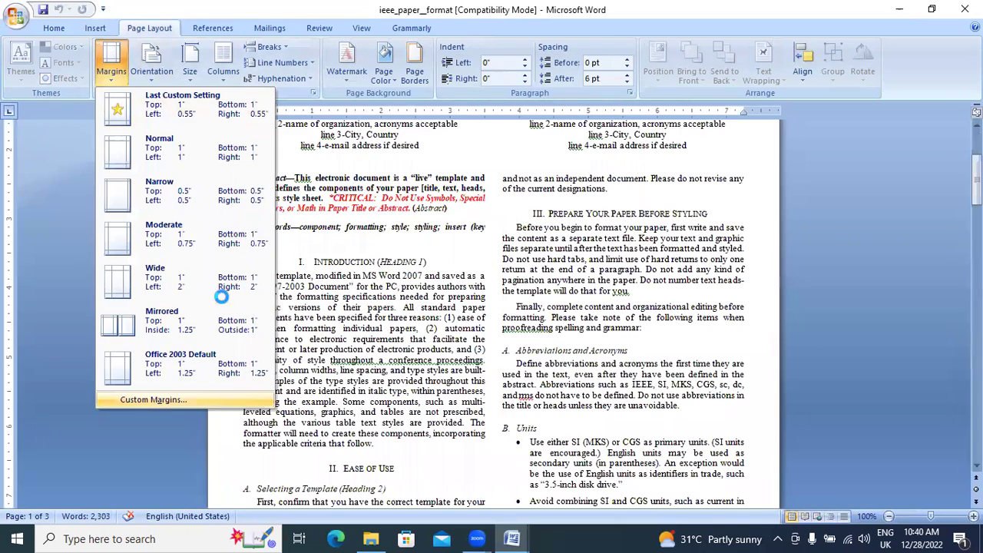
{"action": "left_click", "coordinate": [99, 520]}
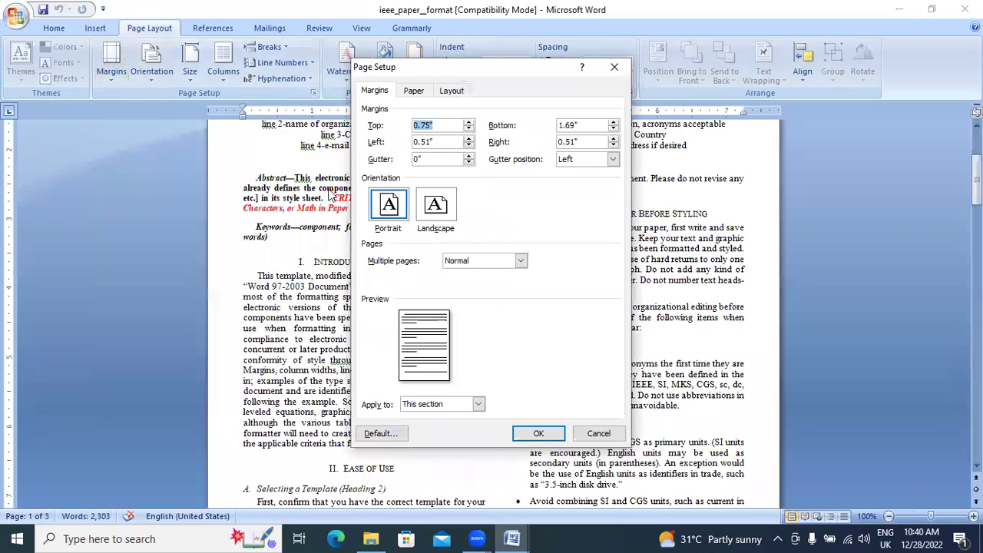
{"action": "left_click", "coordinate": [614, 67]}
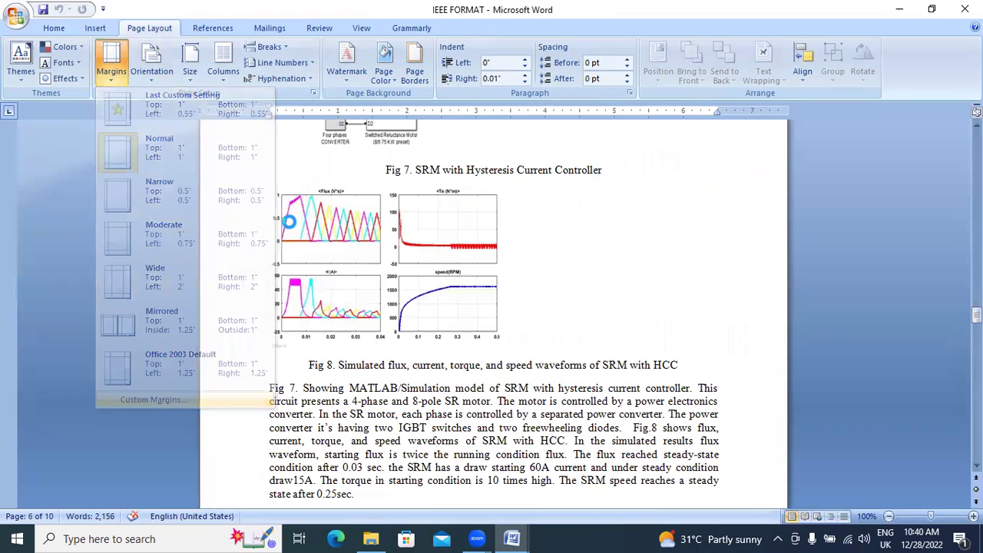
Set the IEEE FORMAT paper's left and right margins to 0.51 inches
{"action": "left_click", "coordinate": [85, 398]}
{"action": "left_click", "coordinate": [421, 144]}
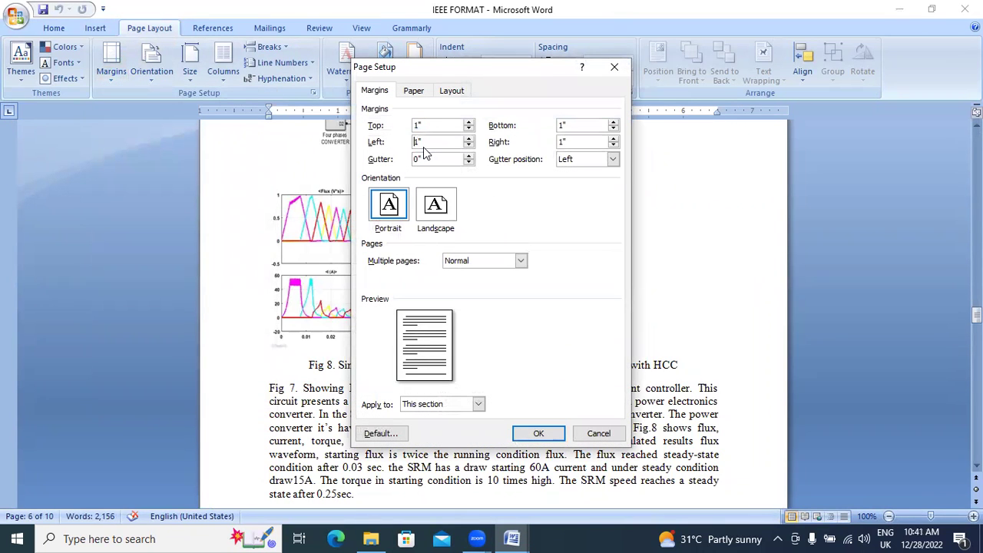
{"action": "key", "text": "BackSpace"}
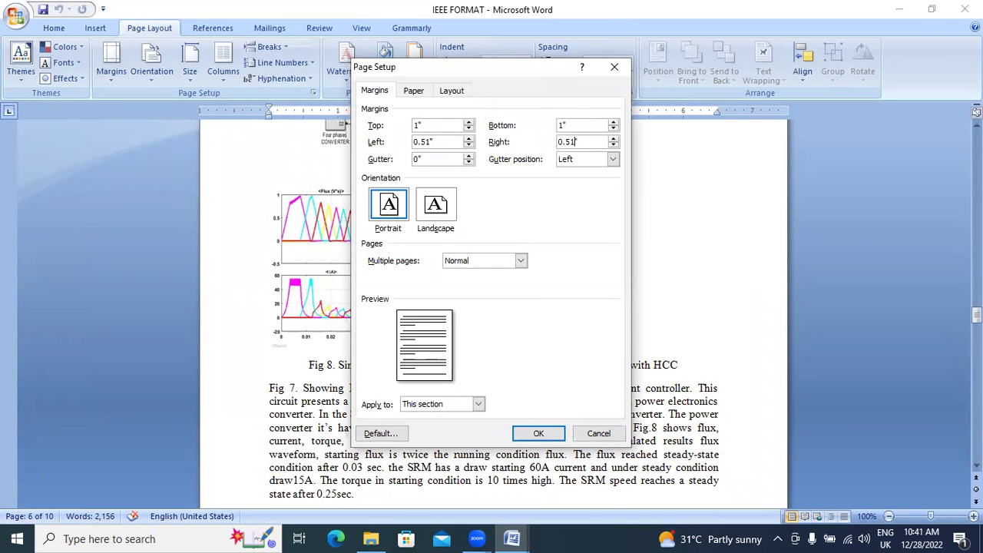
{"action": "left_click", "coordinate": [538, 433]}
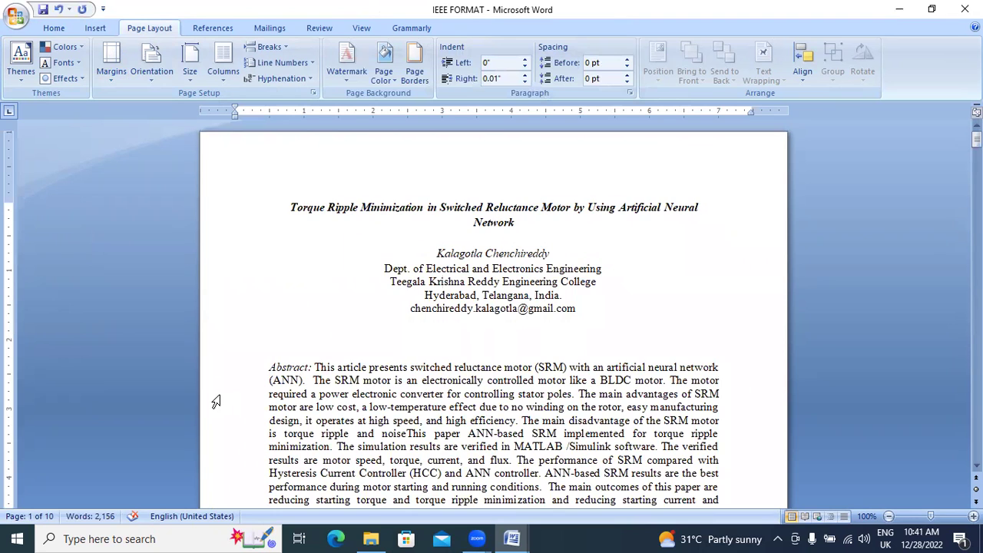
Check the template title's font settings, then return to the research paper
{"action": "left_click", "coordinate": [513, 538]}
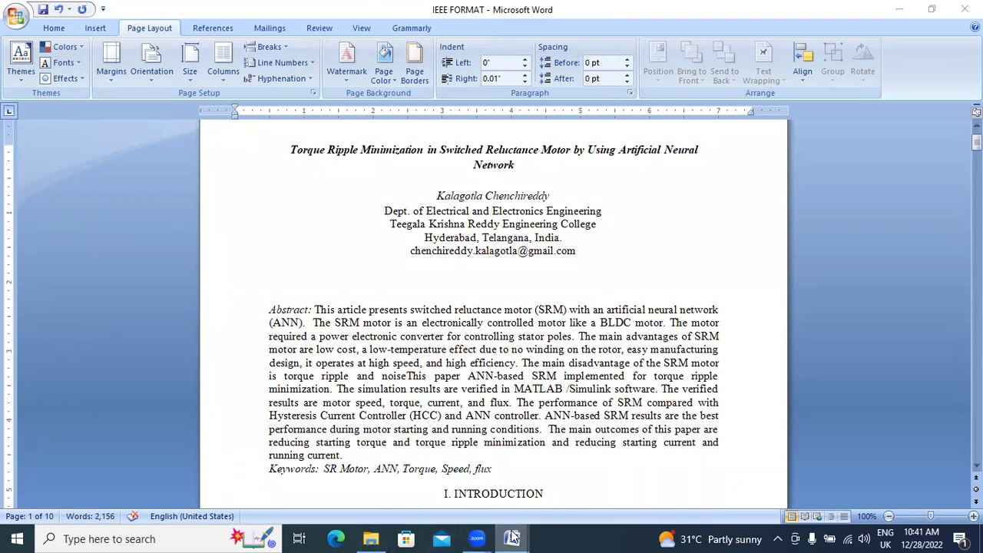
{"action": "left_click", "coordinate": [537, 472]}
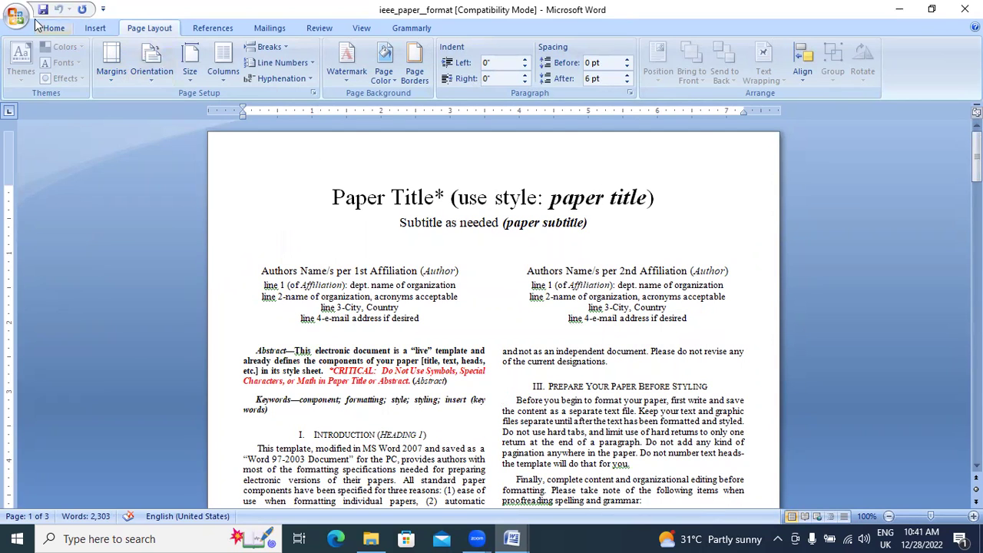
{"action": "left_click", "coordinate": [60, 30]}
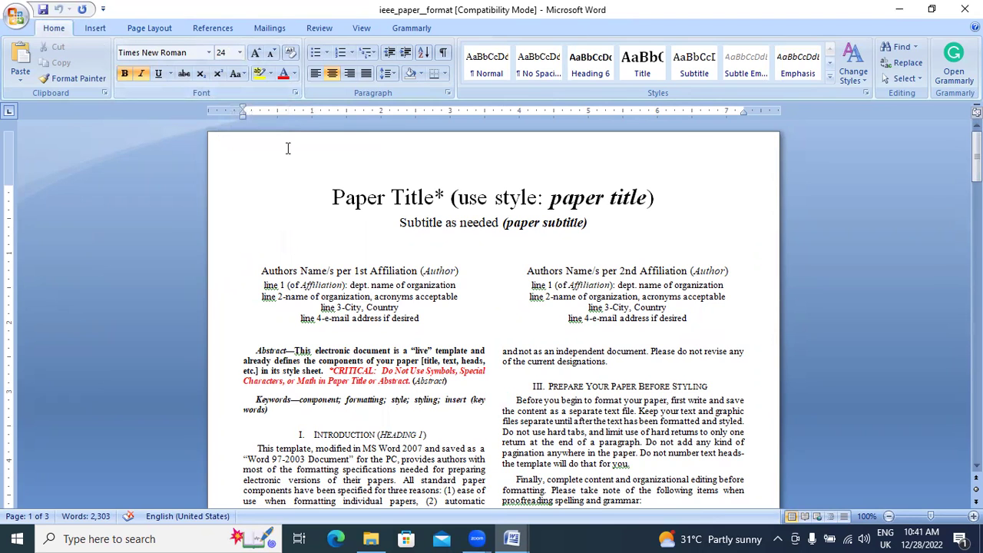
{"action": "key", "text": "alt+Tab"}
Make the paper's title 24 pt and centred
{"action": "left_click_drag", "start_coordinate": [281, 149], "coordinate": [521, 166]}
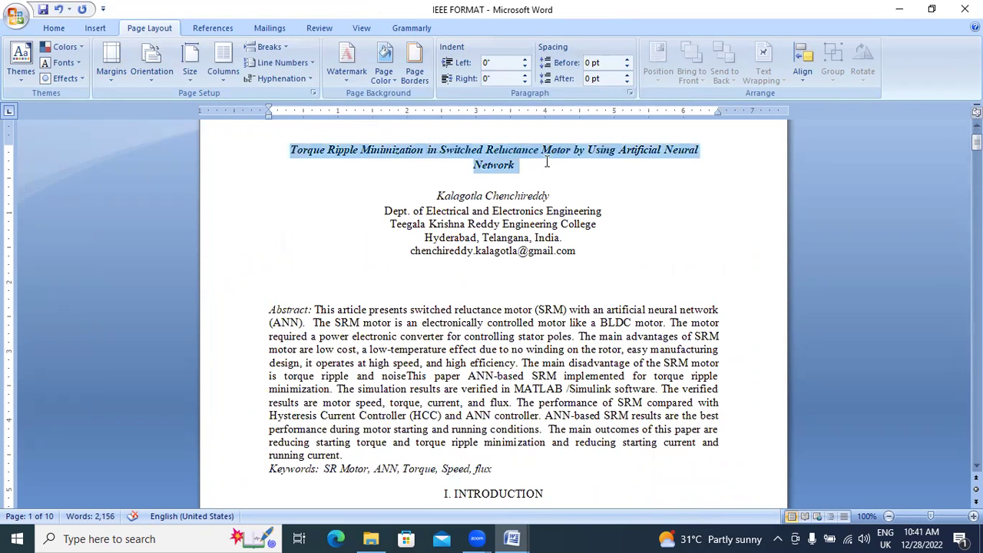
{"action": "left_click", "coordinate": [53, 30]}
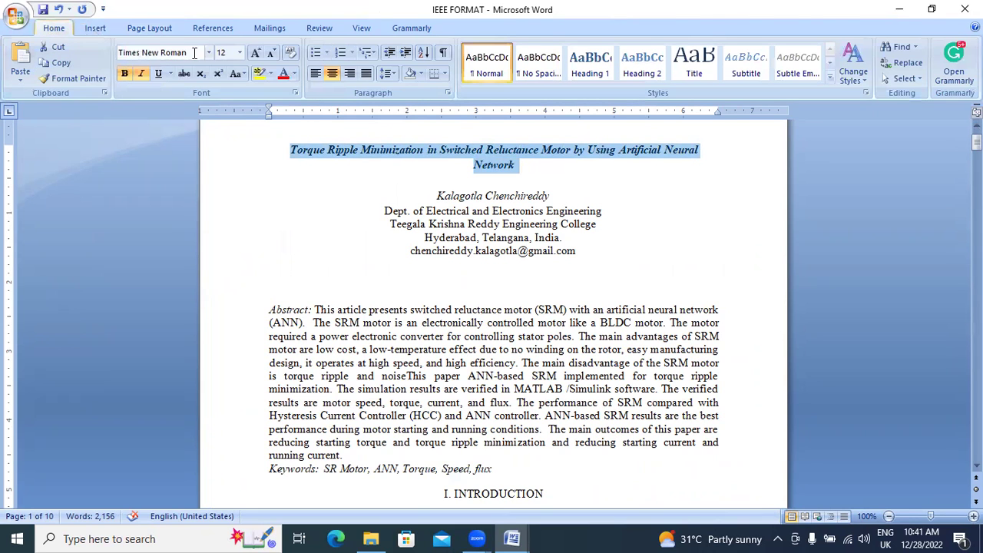
{"action": "left_click", "coordinate": [239, 52]}
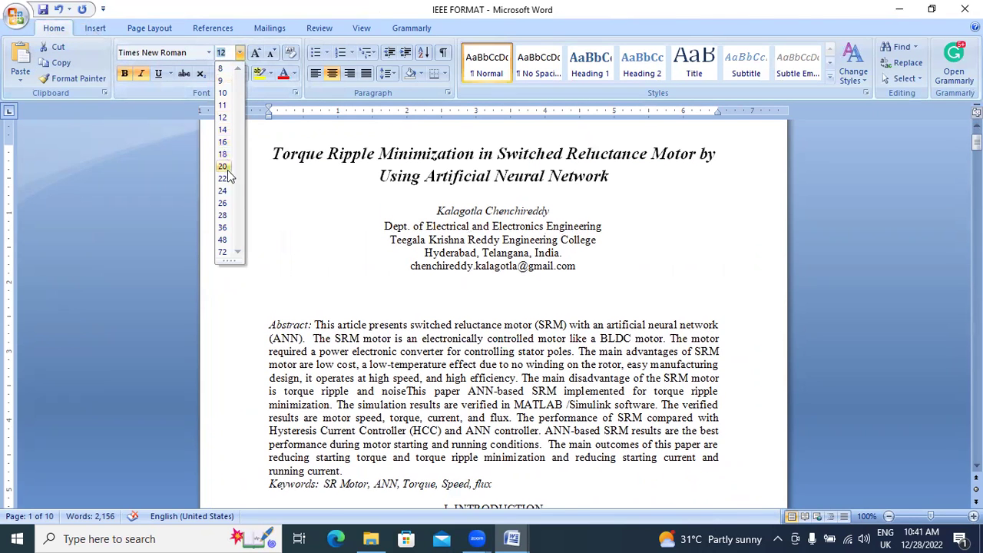
{"action": "left_click", "coordinate": [222, 190]}
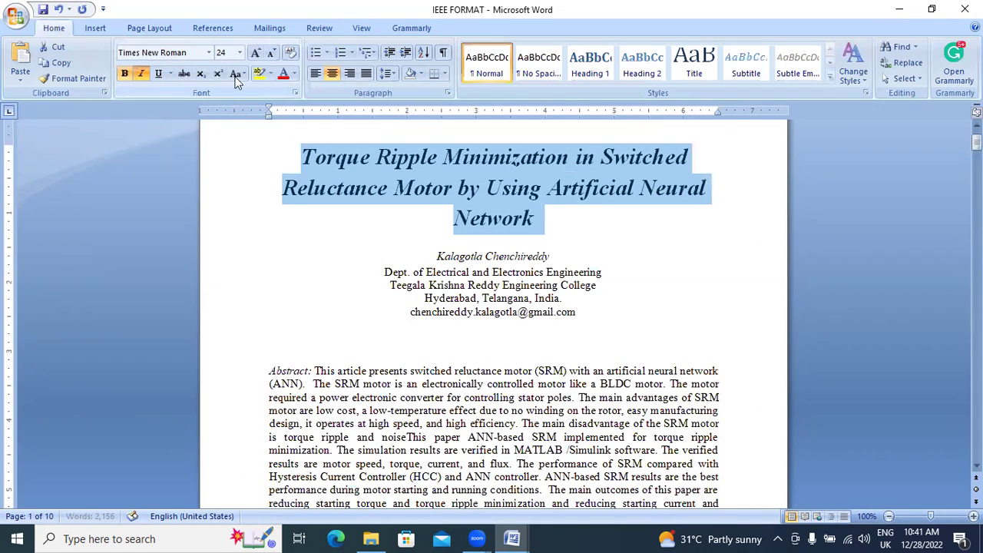
{"action": "left_click", "coordinate": [333, 78]}
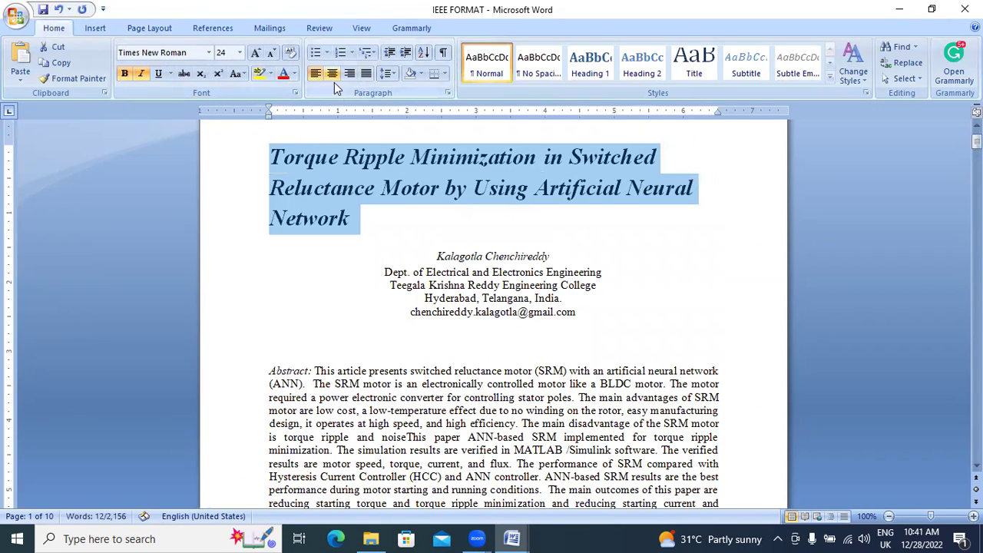
{"action": "left_click", "coordinate": [330, 75]}
Deselect the title and save the IEEE FORMAT document
{"action": "left_click", "coordinate": [644, 228]}
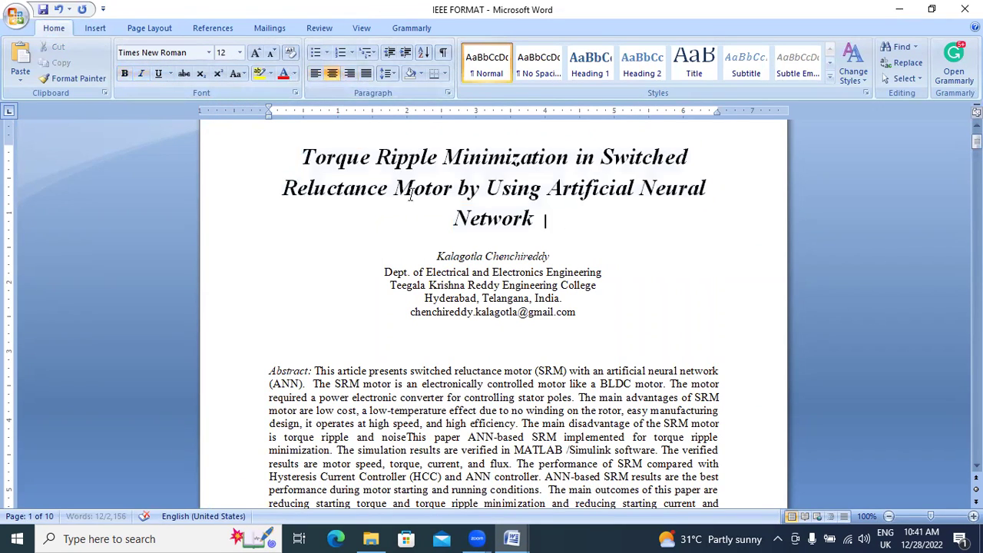
{"action": "scroll", "coordinate": [410, 194], "scroll_direction": "up", "scroll_amount": 1}
{"action": "left_click", "coordinate": [44, 10]}
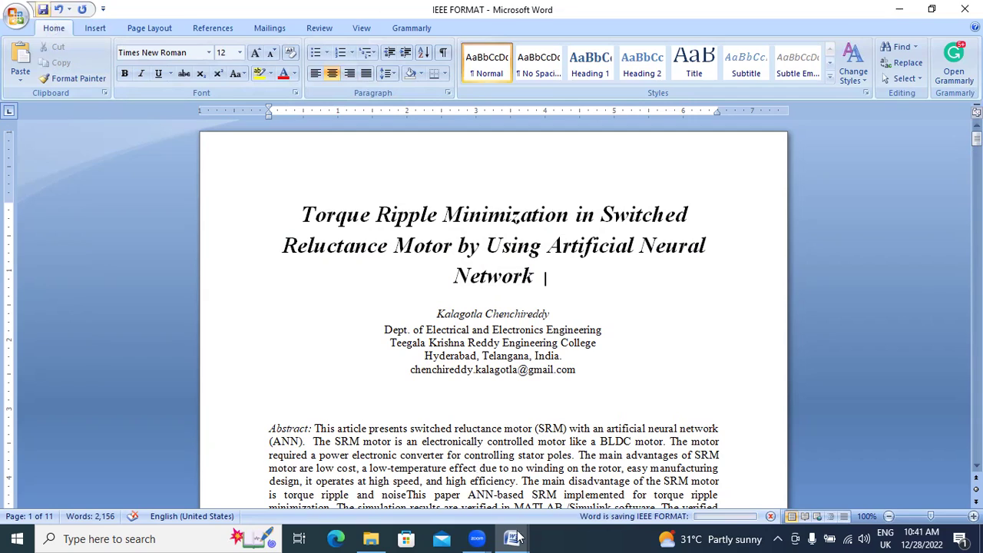
Scroll through the IEEE template for reference
{"action": "key", "text": "alt+Tab"}
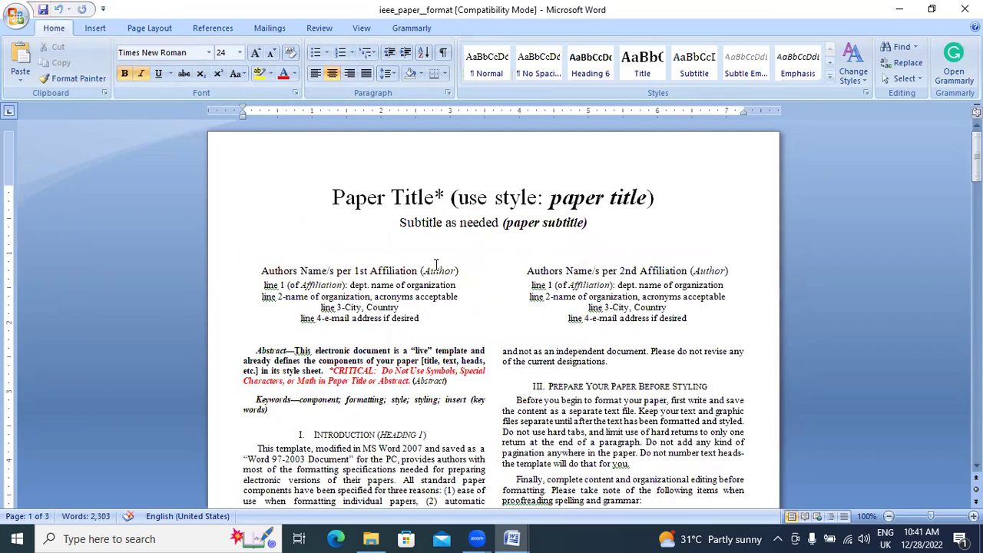
{"action": "scroll", "coordinate": [503, 377], "scroll_direction": "down", "scroll_amount": 8}
{"action": "scroll", "coordinate": [497, 432], "scroll_direction": "down", "scroll_amount": 20}
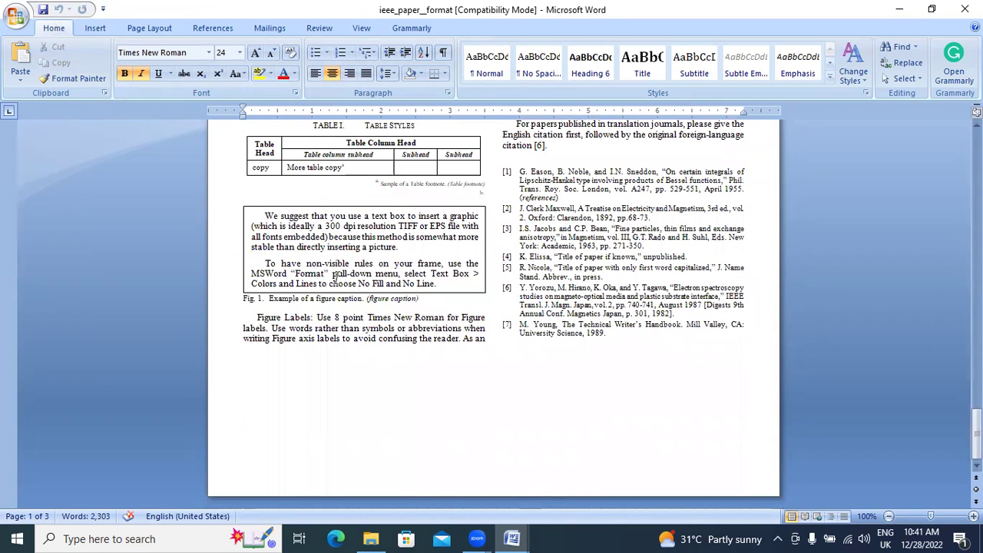
In IEEE FORMAT, select everything from the Abstract through reference [15] and show Page Layout settings
{"action": "key", "text": "alt+Tab"}
{"action": "scroll", "coordinate": [267, 315], "scroll_direction": "down", "scroll_amount": 6}
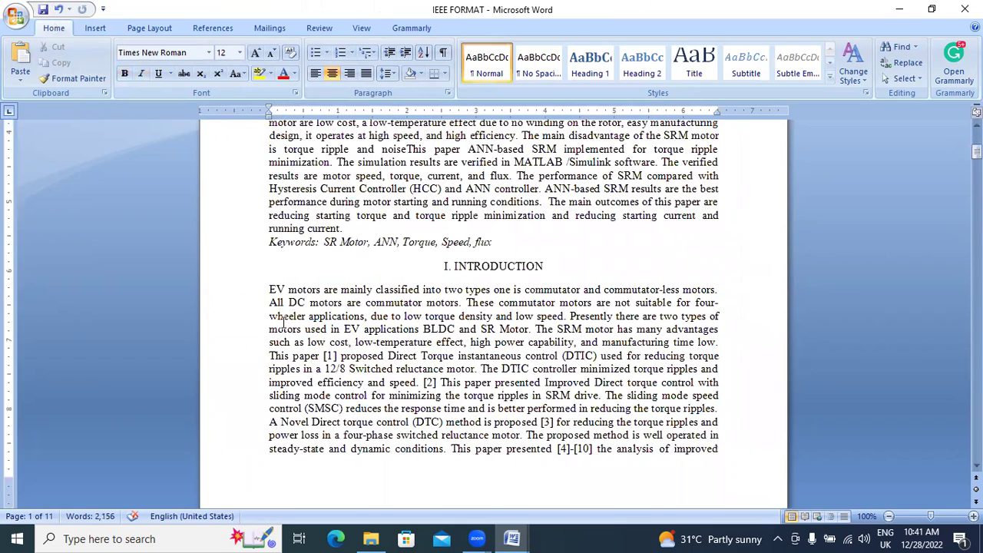
{"action": "scroll", "coordinate": [283, 323], "scroll_direction": "up", "scroll_amount": 3}
{"action": "left_click_drag", "start_coordinate": [267, 198], "coordinate": [651, 378]}
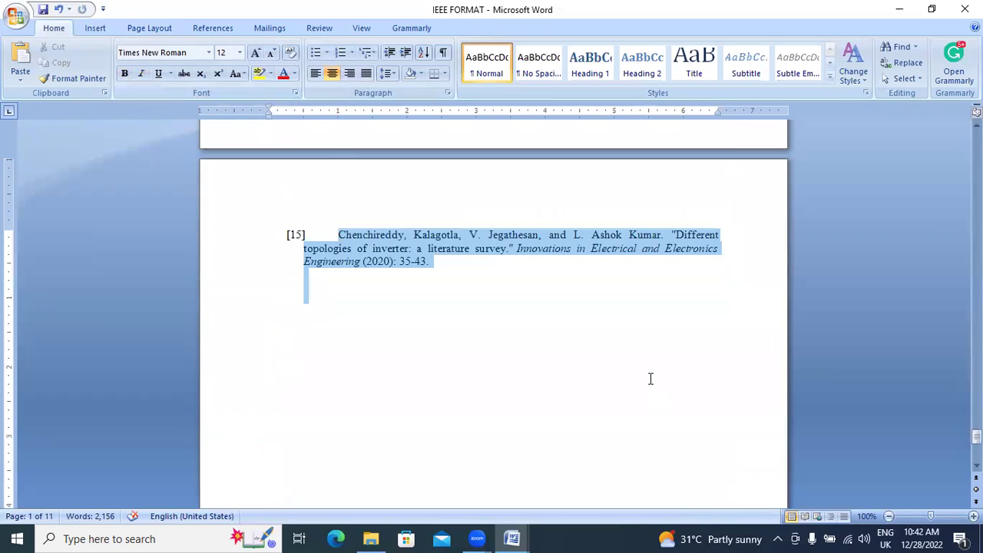
{"action": "left_click", "coordinate": [150, 28]}
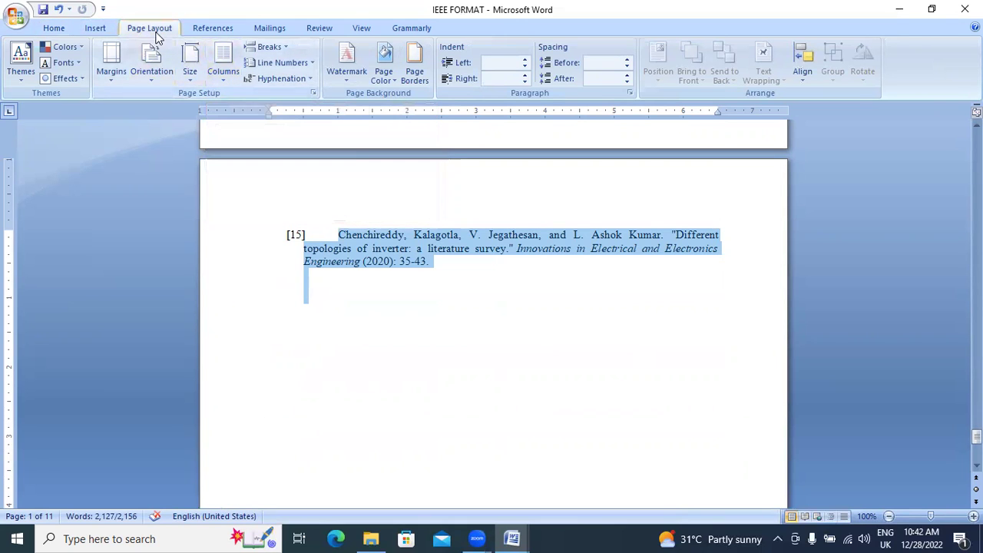
Split the selected body text into two columns
{"action": "left_click", "coordinate": [223, 81]}
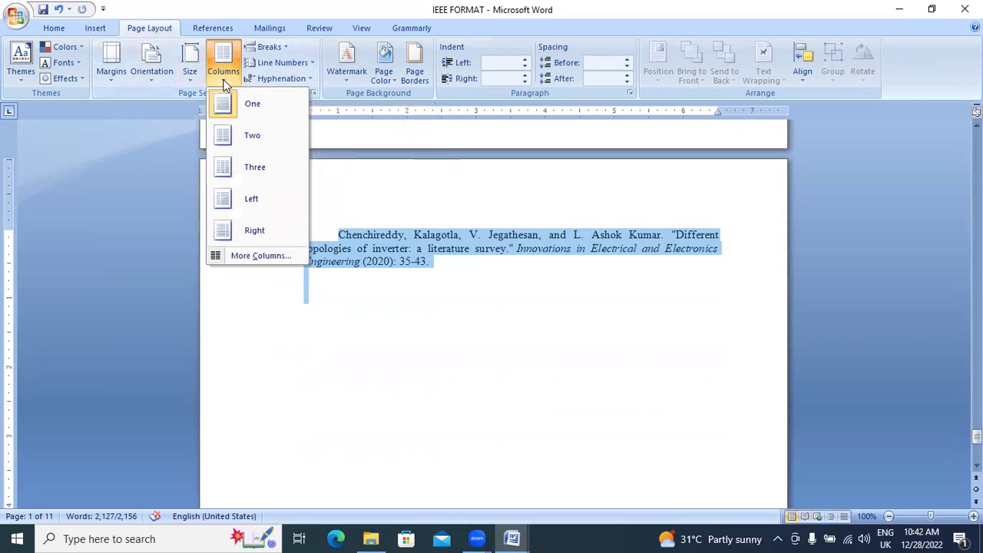
{"action": "left_click", "coordinate": [251, 138]}
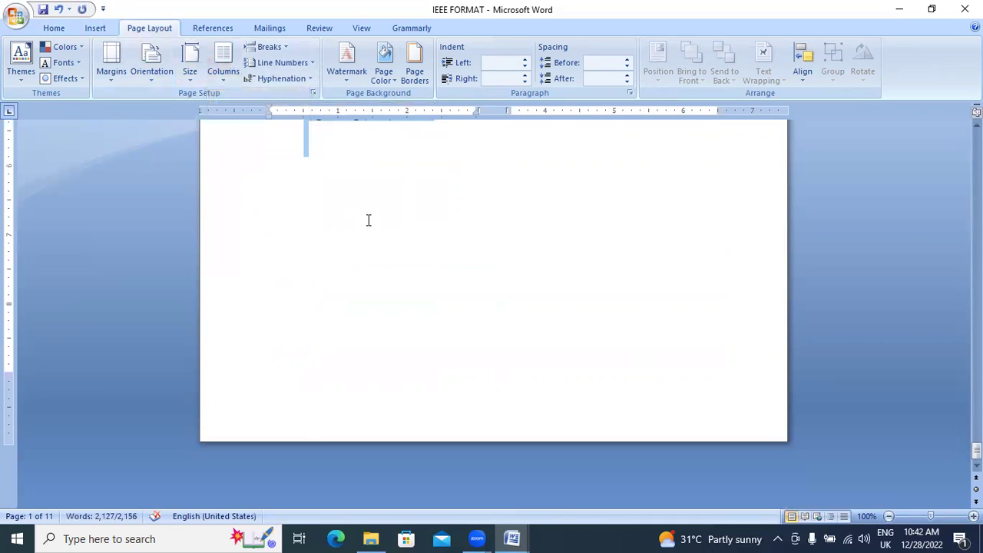
{"action": "scroll", "coordinate": [368, 221], "scroll_direction": "up", "scroll_amount": 20}
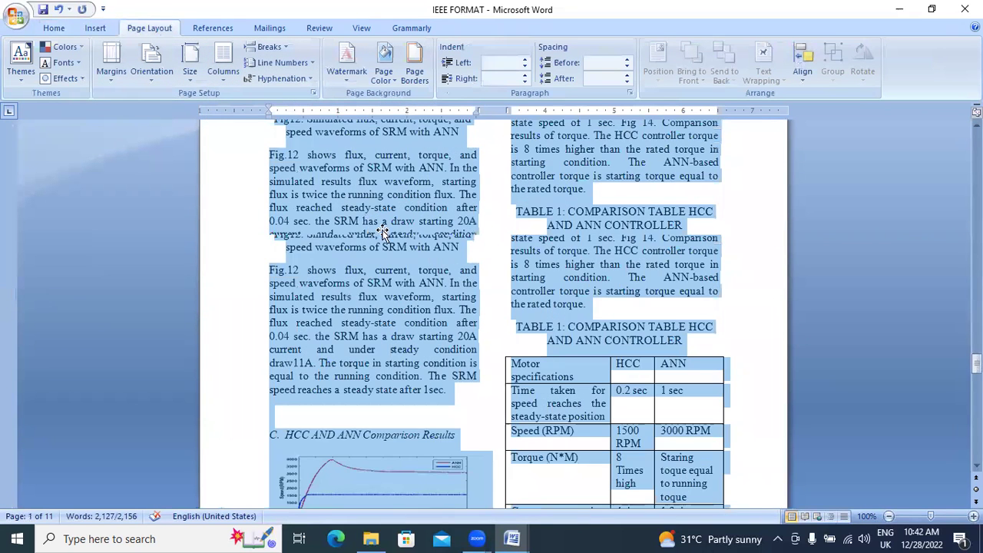
{"action": "scroll", "coordinate": [384, 236], "scroll_direction": "up", "scroll_amount": 15}
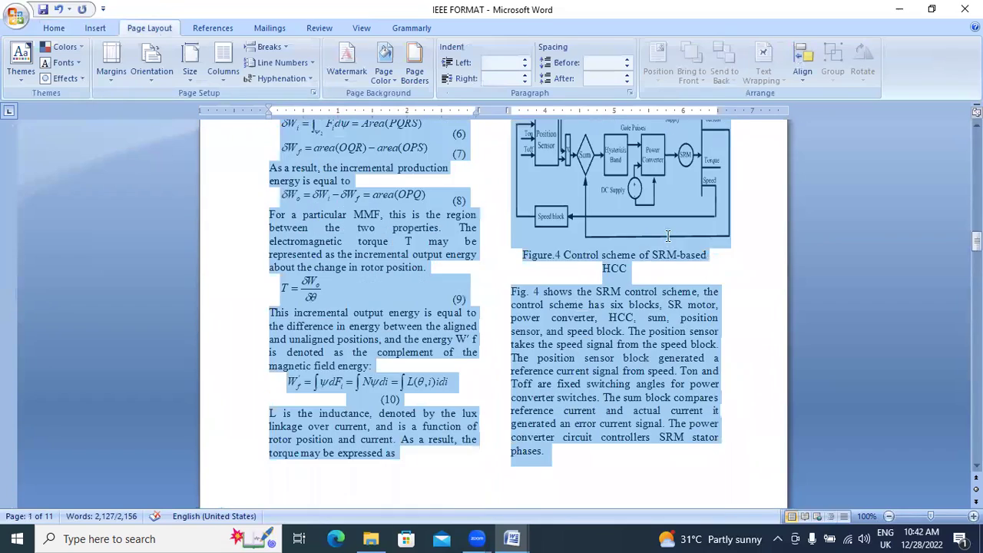
{"action": "scroll", "coordinate": [684, 244], "scroll_direction": "up", "scroll_amount": 10}
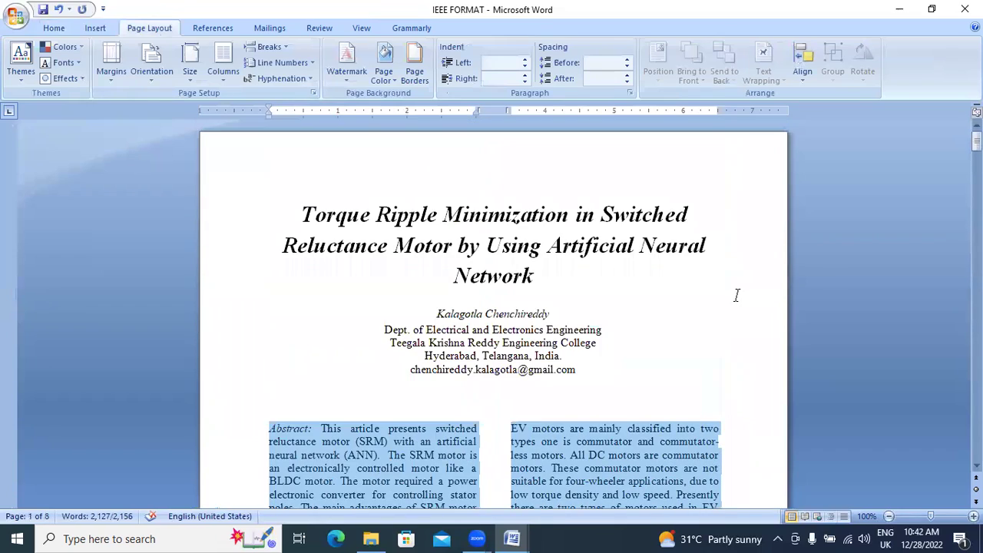
{"action": "left_click", "coordinate": [533, 301]}
{"action": "scroll", "coordinate": [585, 290], "scroll_direction": "down", "scroll_amount": 10}
{"action": "scroll", "coordinate": [374, 232], "scroll_direction": "up", "scroll_amount": 9}
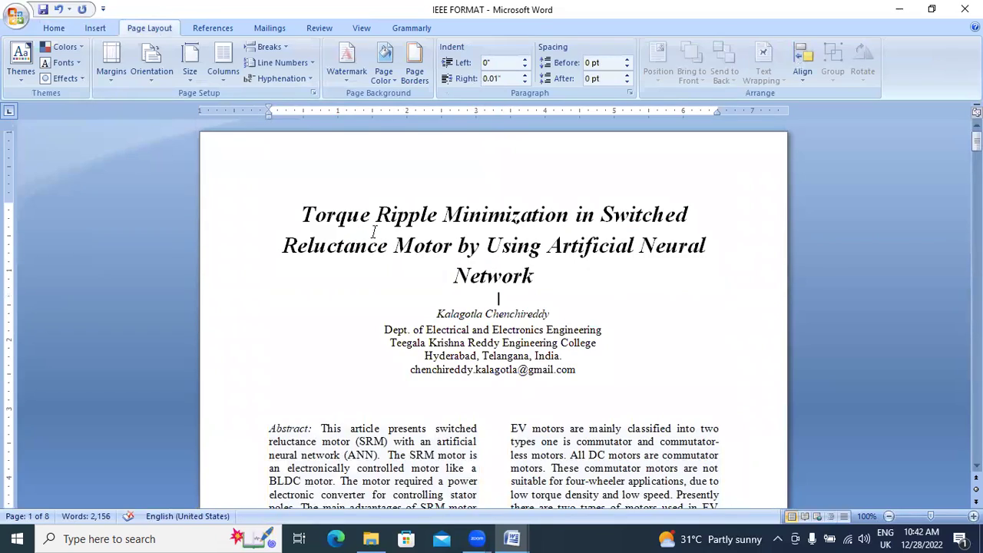
Set the paper title's line spacing to 1.0
{"action": "left_click_drag", "start_coordinate": [296, 215], "coordinate": [575, 288]}
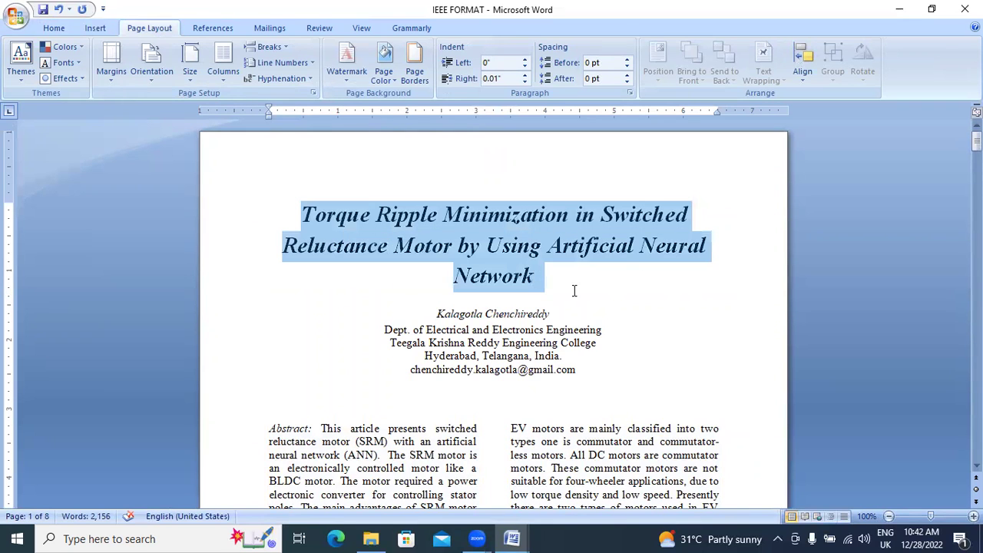
{"action": "left_click", "coordinate": [53, 27]}
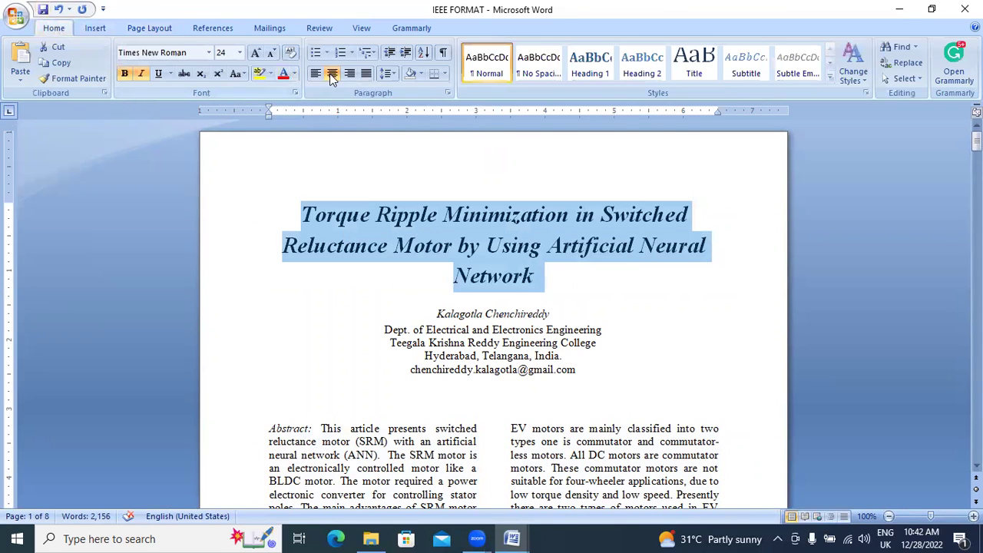
{"action": "left_click", "coordinate": [389, 74]}
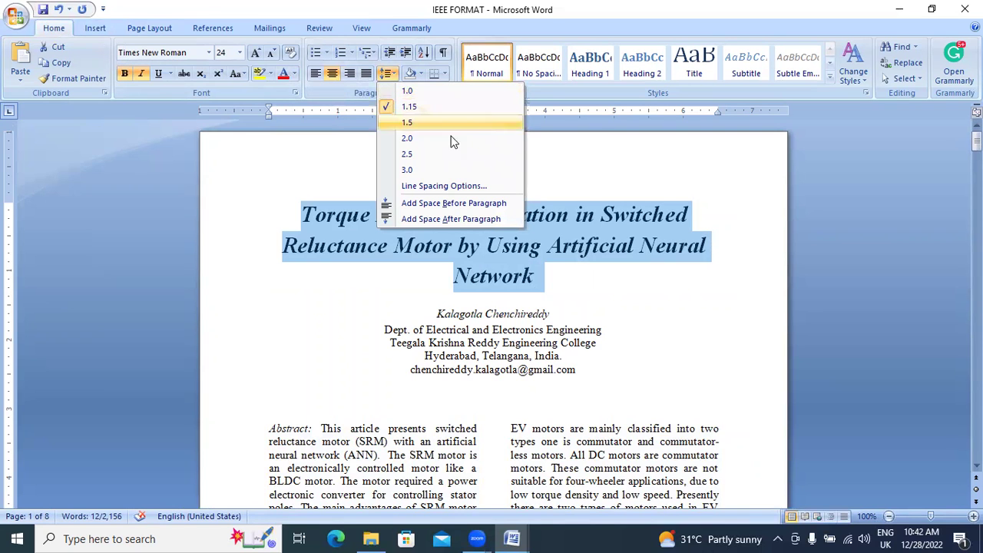
{"action": "left_click", "coordinate": [414, 91]}
{"action": "left_click", "coordinate": [558, 275]}
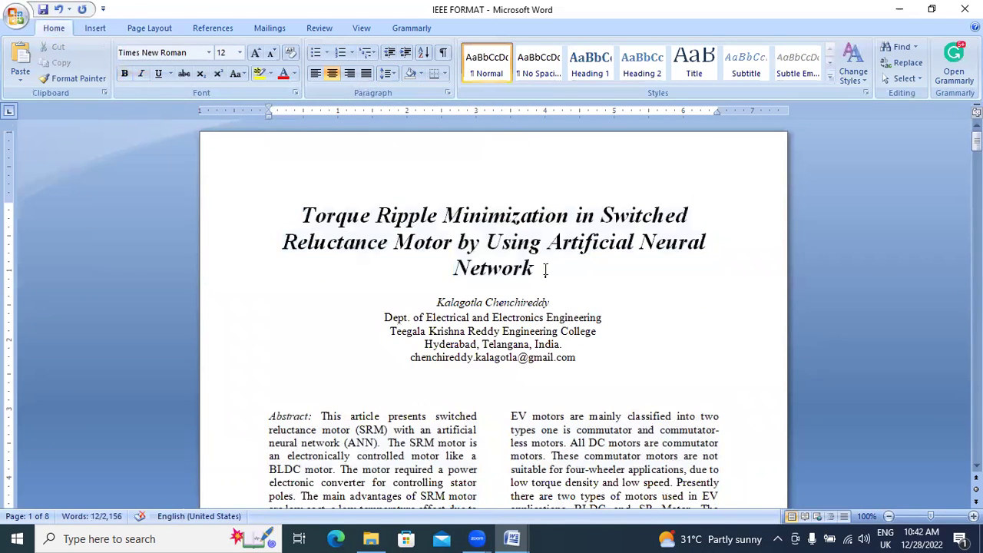
{"action": "scroll", "coordinate": [519, 297], "scroll_direction": "down", "scroll_amount": 4}
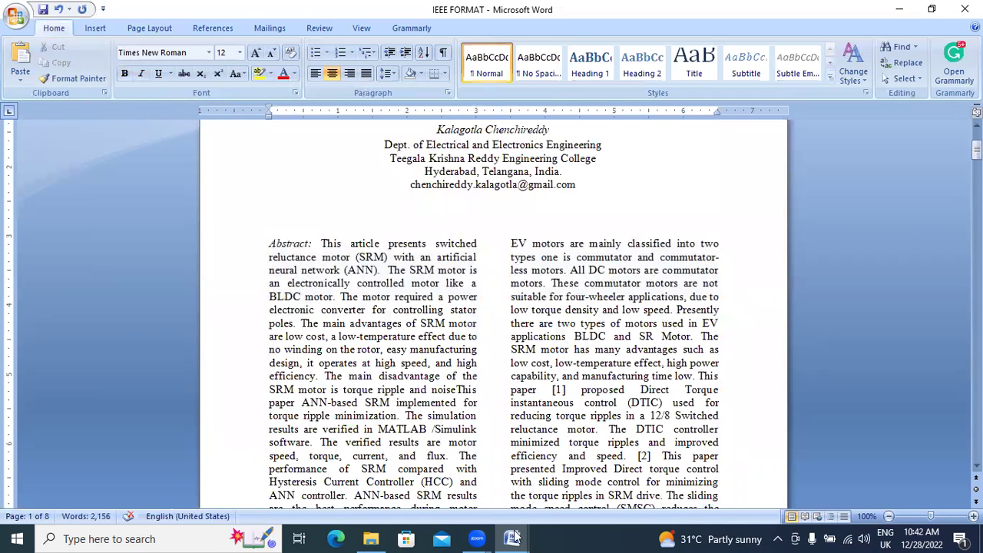
Bring the ieee_paper_format template to the front and inspect its Author text formatting on page 1
{"action": "mouse_move", "coordinate": [514, 537]}
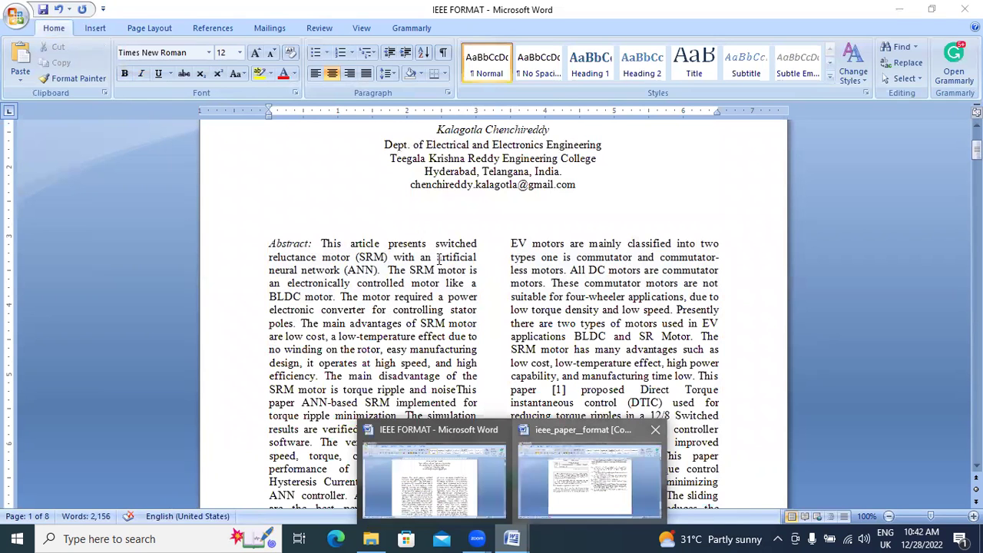
{"action": "left_click", "coordinate": [589, 477]}
{"action": "left_click_drag", "start_coordinate": [976, 307], "coordinate": [977, 142]}
{"action": "left_click", "coordinate": [435, 271]}
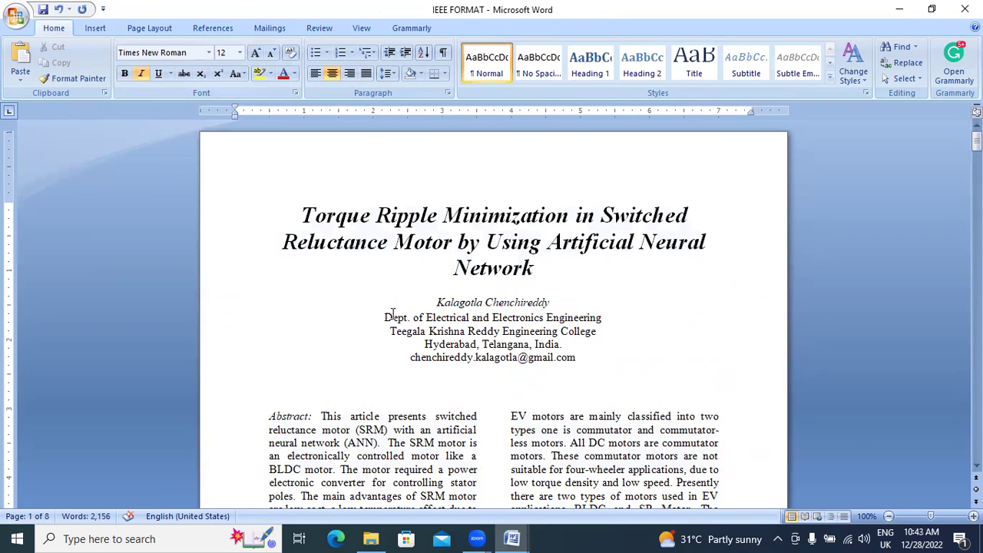
Set the four affiliation and e-mail lines to 10 pt Times New Roman, then check the author name line
{"action": "left_click_drag", "start_coordinate": [384, 316], "coordinate": [578, 358]}
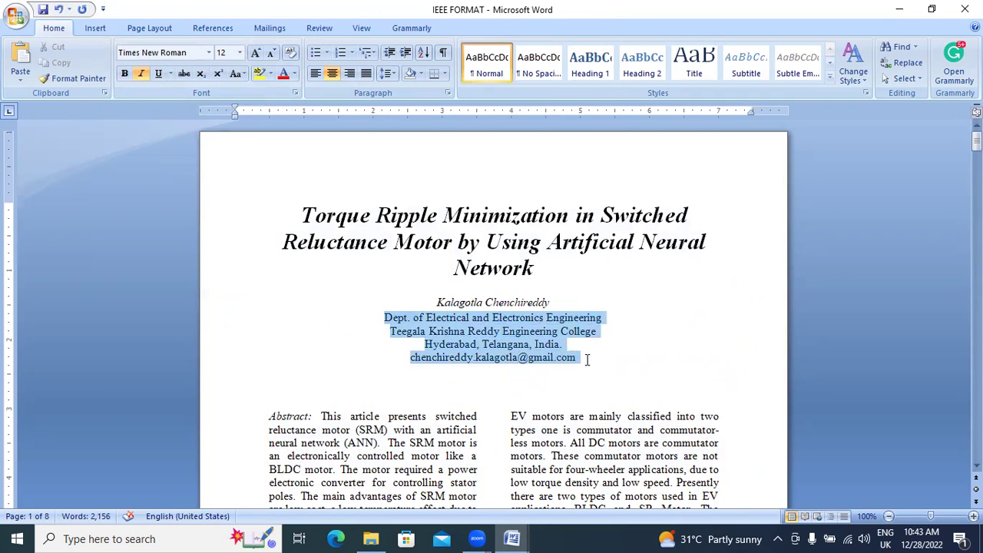
{"action": "left_click", "coordinate": [240, 53]}
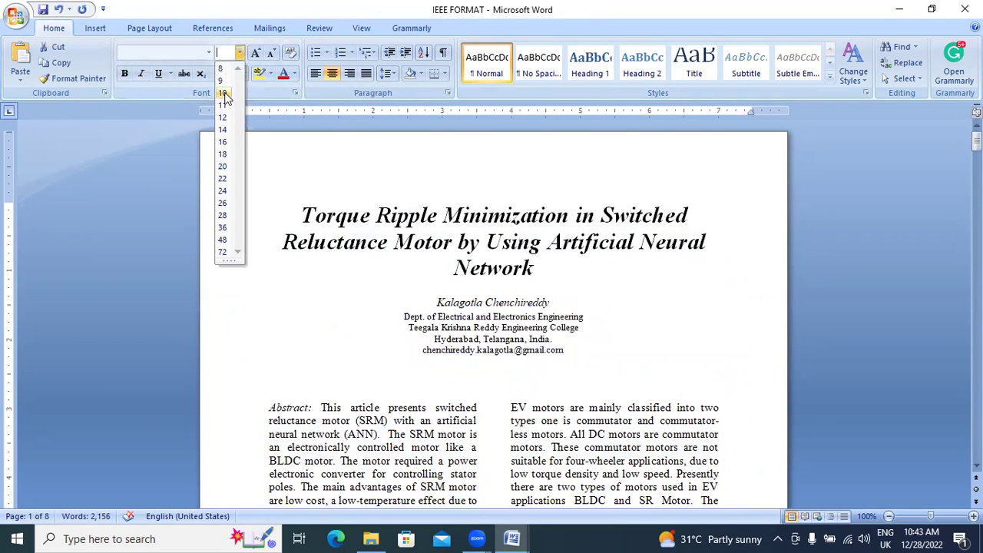
{"action": "left_click", "coordinate": [222, 93]}
{"action": "left_click", "coordinate": [208, 52]}
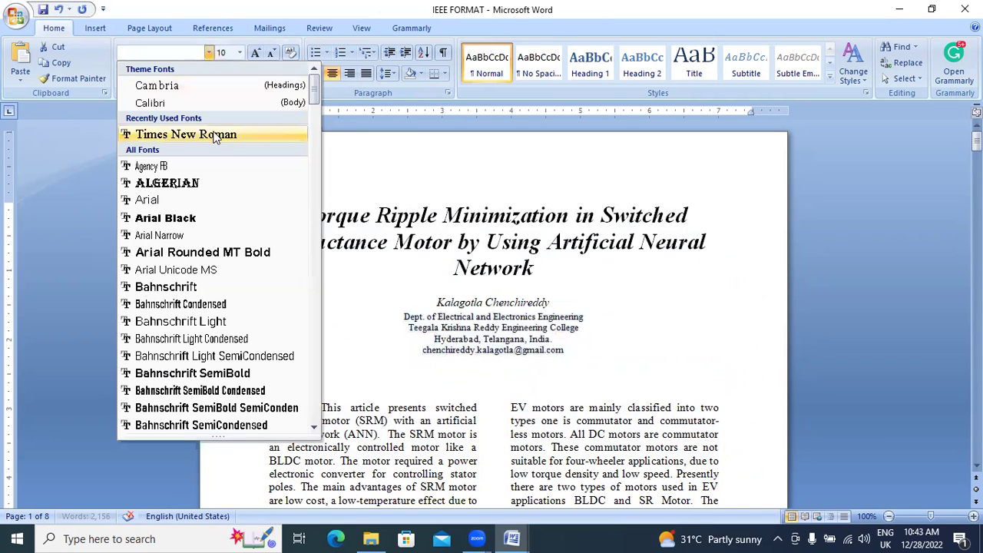
{"action": "left_click", "coordinate": [163, 132]}
{"action": "left_click", "coordinate": [476, 304]}
{"action": "left_click_drag", "start_coordinate": [554, 305], "coordinate": [430, 305]}
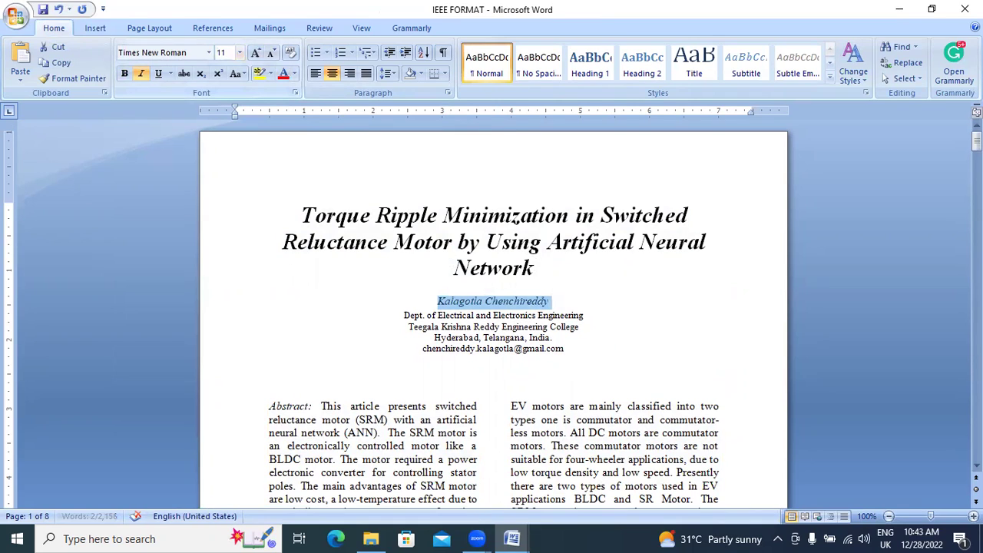
{"action": "left_click", "coordinate": [576, 273]}
{"action": "scroll", "coordinate": [545, 275], "scroll_direction": "down", "scroll_amount": 4}
{"action": "scroll", "coordinate": [540, 273], "scroll_direction": "down", "scroll_amount": 4}
{"action": "scroll", "coordinate": [459, 241], "scroll_direction": "up", "scroll_amount": 8}
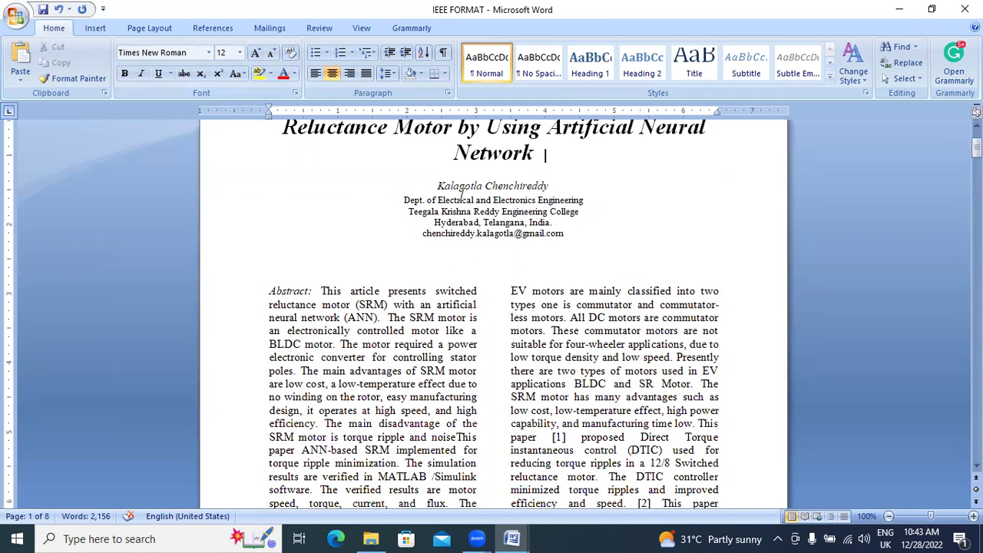
Switch to the ieee_paper_format template and check its Abstract heading formatting
{"action": "left_click", "coordinate": [513, 539]}
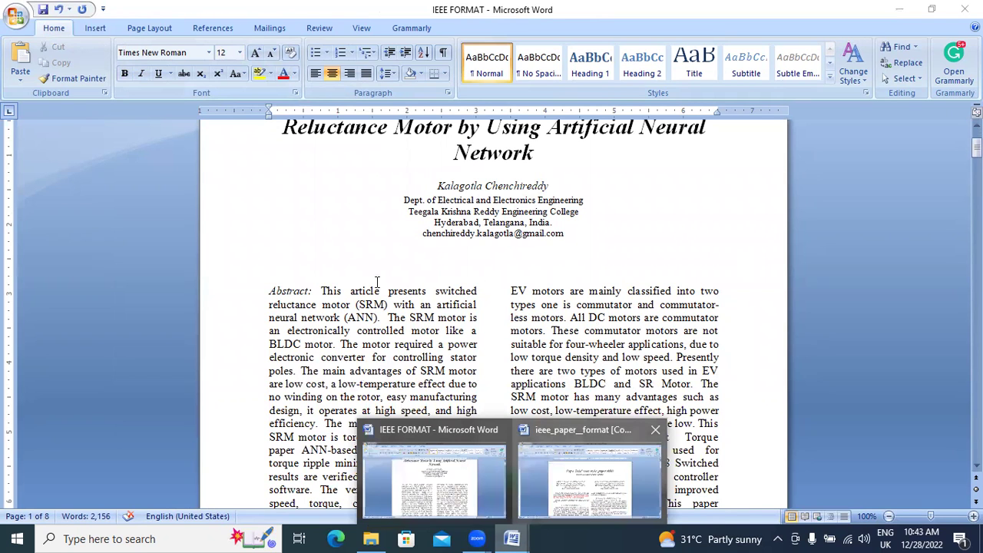
{"action": "left_click", "coordinate": [590, 480]}
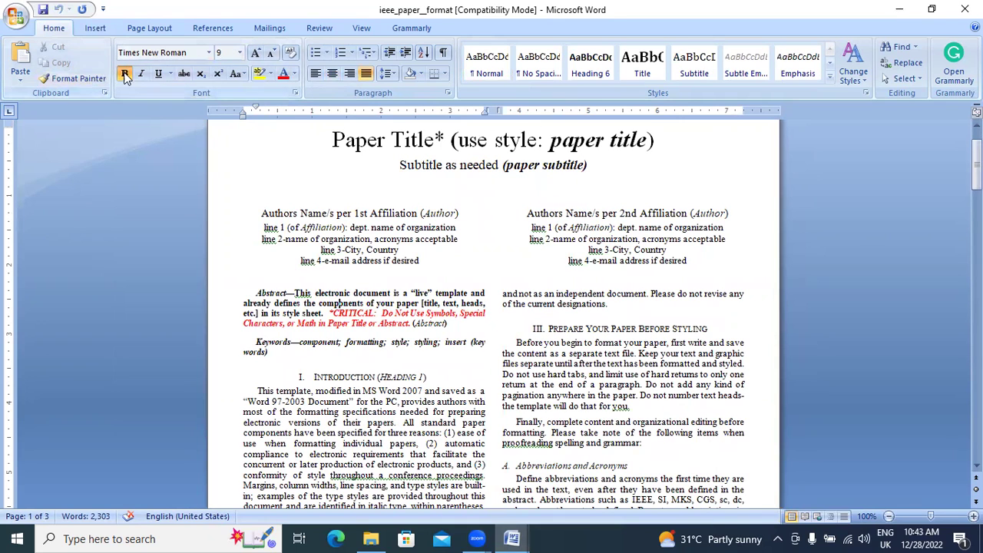
{"action": "left_click", "coordinate": [271, 292]}
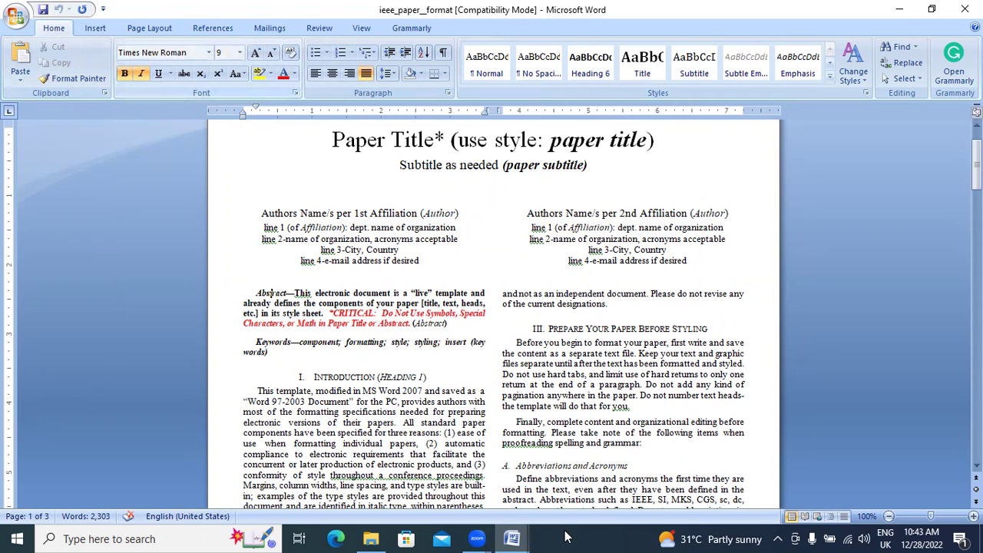
Return to the paper and make its Abstract: label bold
{"action": "left_click", "coordinate": [513, 538]}
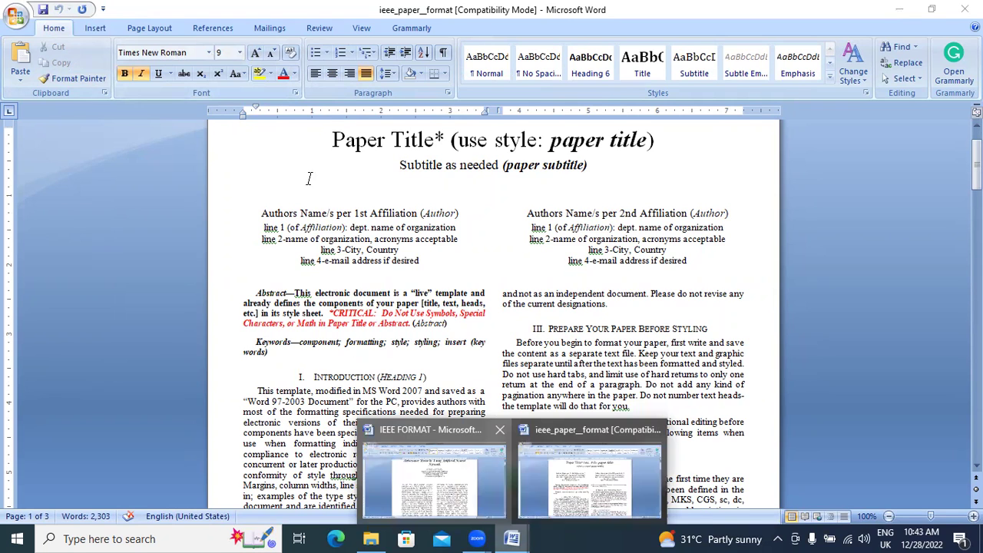
{"action": "left_click", "coordinate": [123, 74]}
{"action": "left_click", "coordinate": [239, 53]}
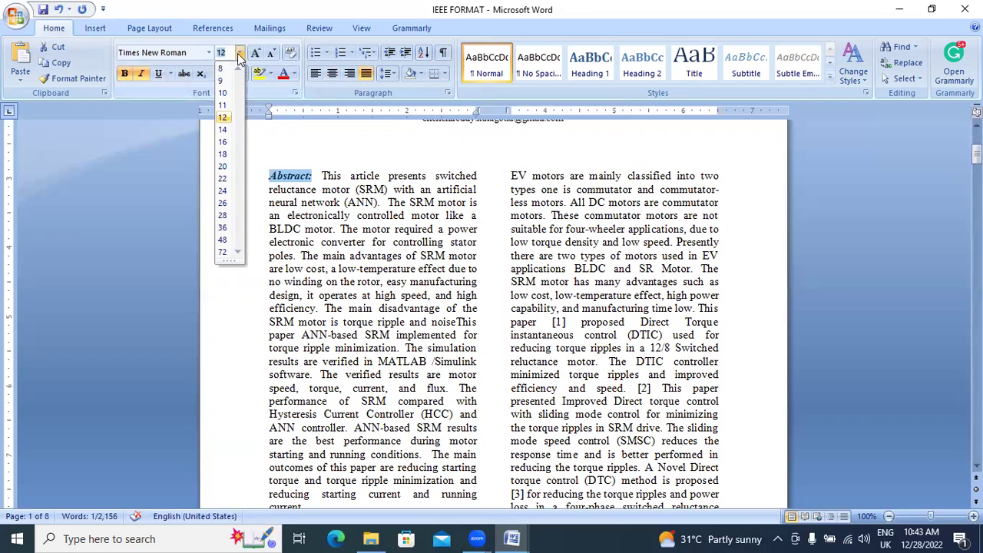
Make the Abstract: label and the abstract text 9 pt, bold and italic
{"action": "left_click", "coordinate": [222, 80]}
{"action": "left_click_drag", "start_coordinate": [315, 176], "coordinate": [361, 424]}
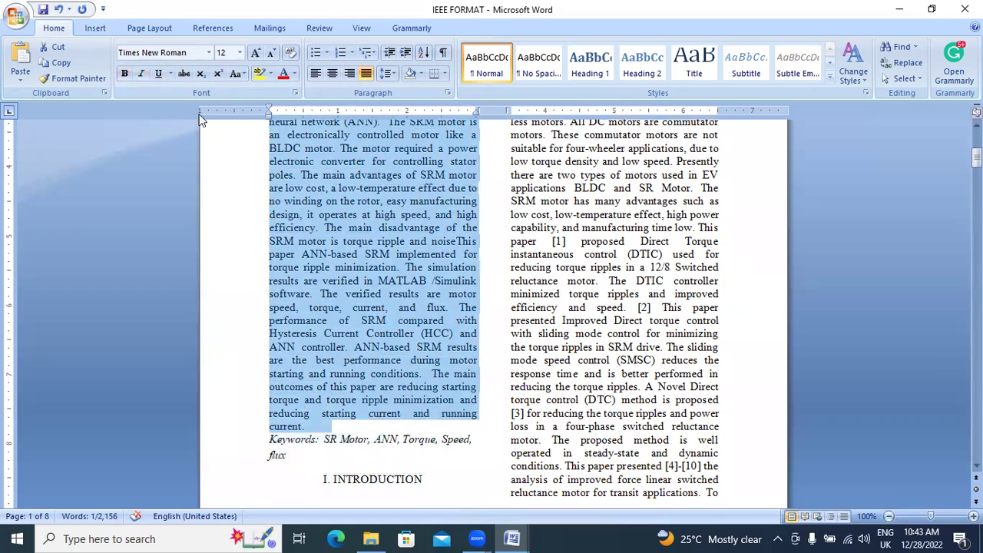
{"action": "left_click", "coordinate": [239, 52]}
{"action": "left_click", "coordinate": [221, 79]}
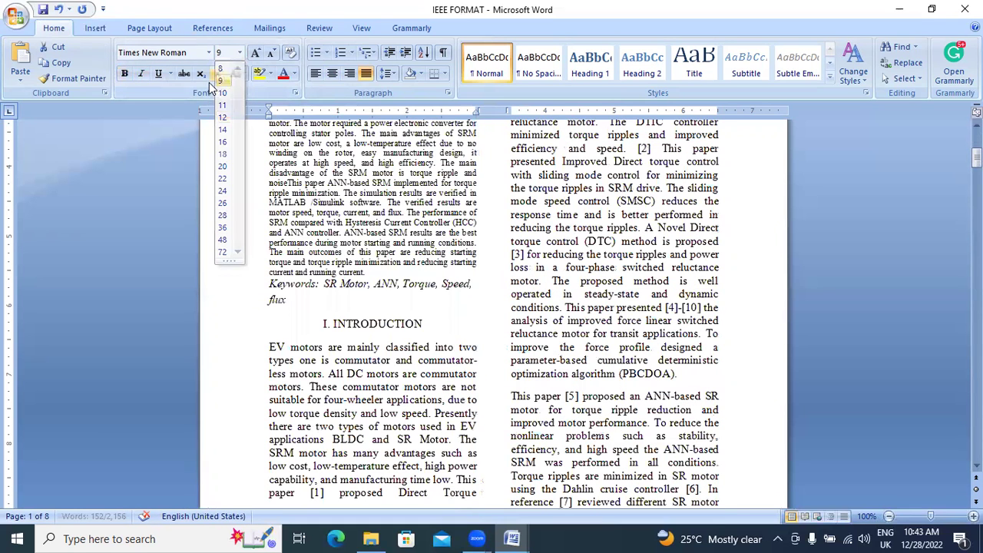
{"action": "left_click", "coordinate": [141, 73]}
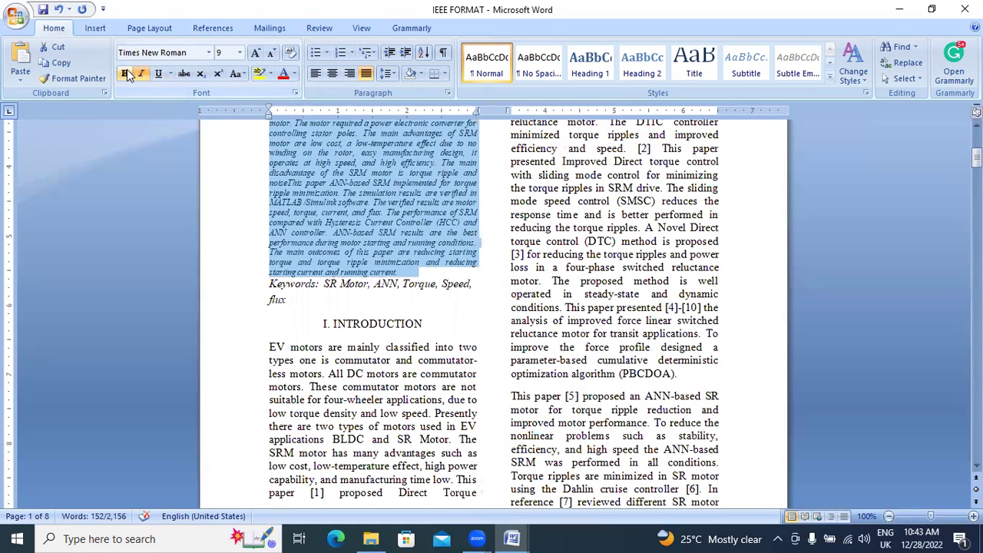
{"action": "left_click", "coordinate": [125, 74]}
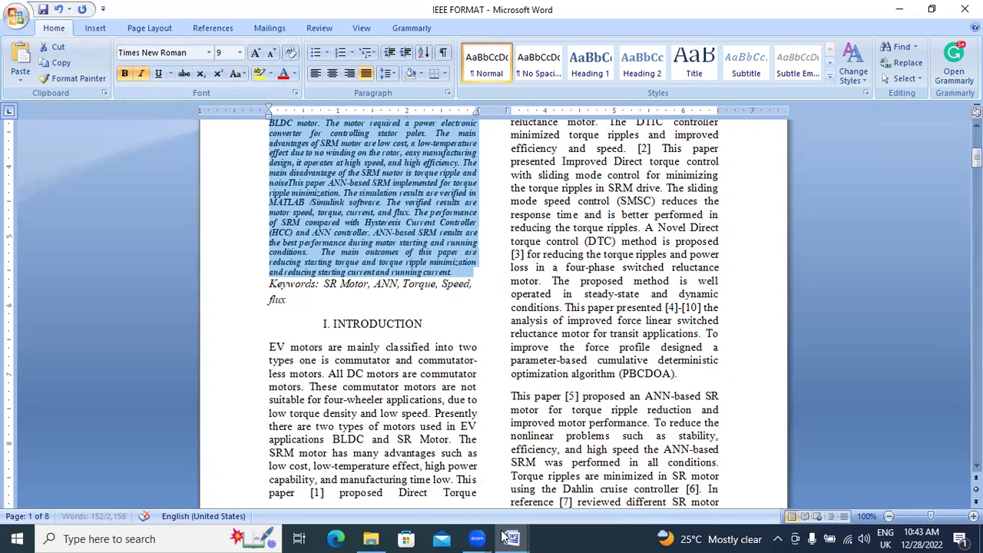
Compare against the IEEE template, then make the Keywords line bold and a smaller font size
{"action": "key", "text": "alt+Tab"}
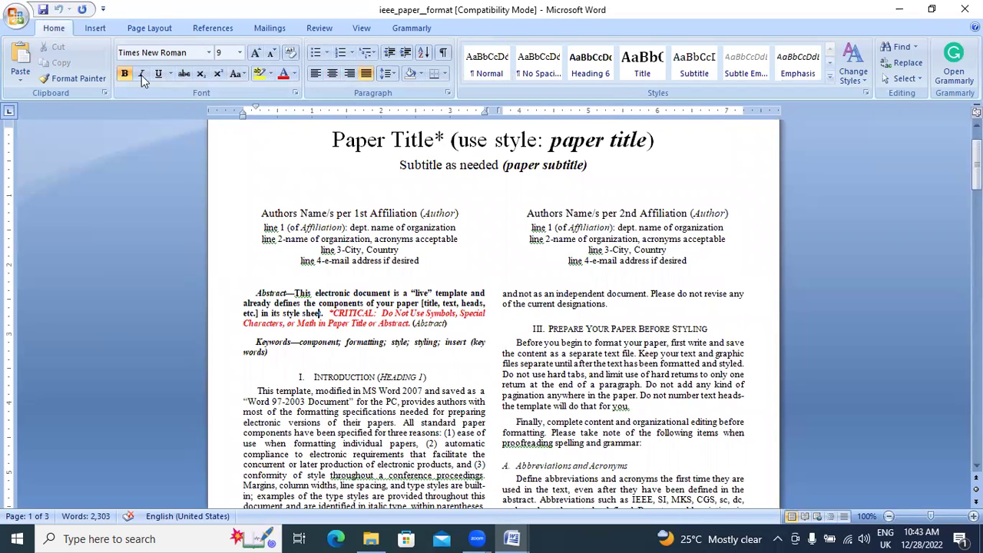
{"action": "key", "text": "alt+Tab"}
{"action": "scroll", "coordinate": [397, 255], "scroll_direction": "down", "scroll_amount": 5}
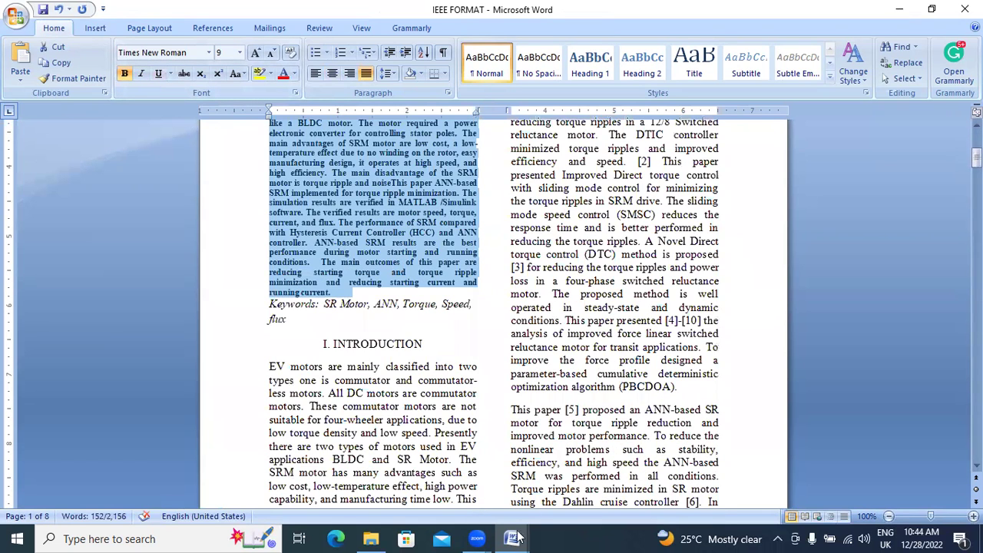
{"action": "key", "text": "alt+Tab"}
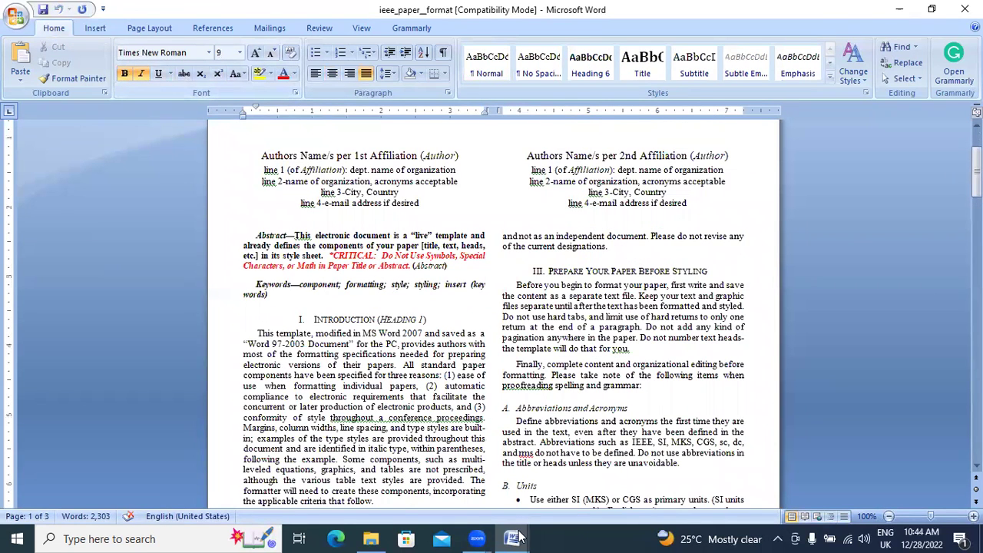
{"action": "key", "text": "alt+Tab"}
{"action": "left_click_drag", "start_coordinate": [291, 320], "coordinate": [269, 303]}
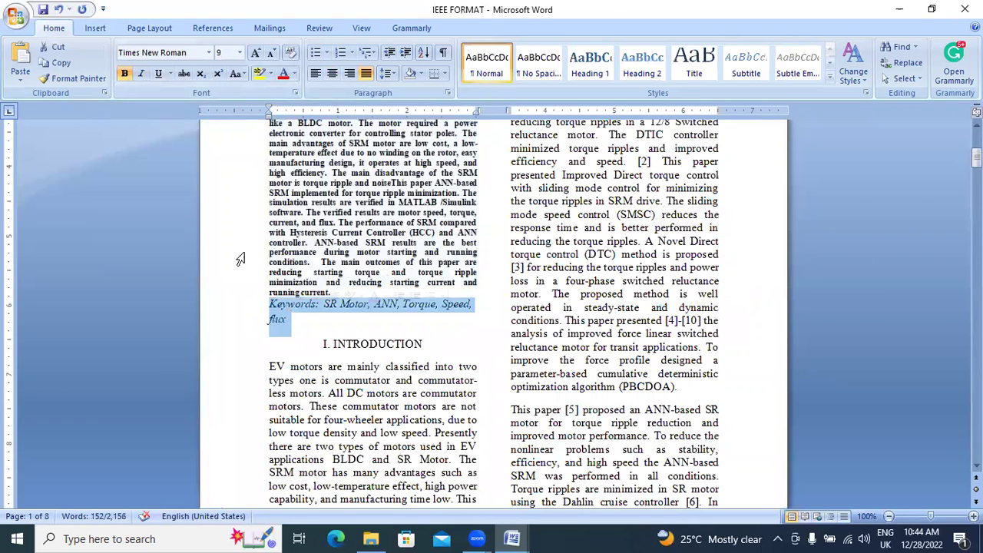
{"action": "left_click", "coordinate": [124, 73]}
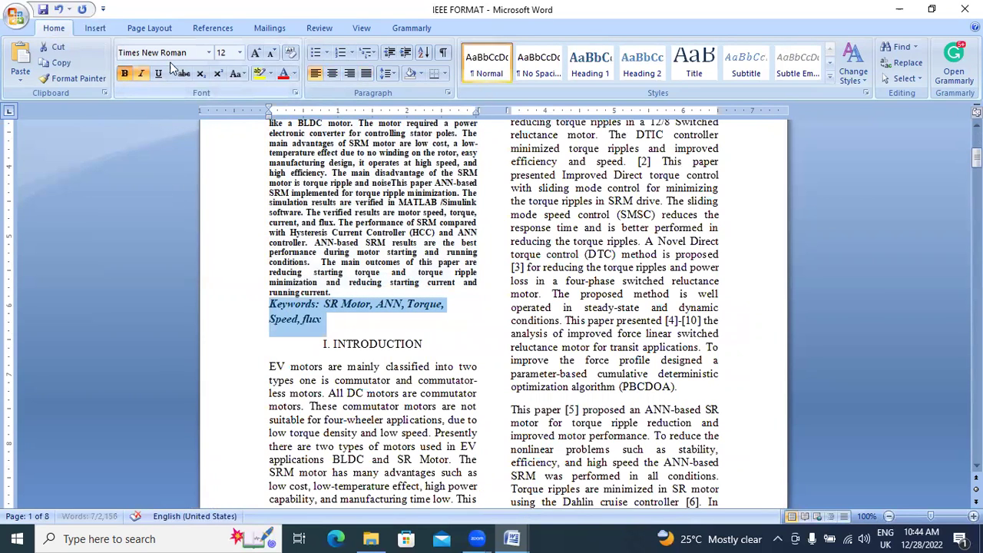
{"action": "left_click", "coordinate": [239, 53]}
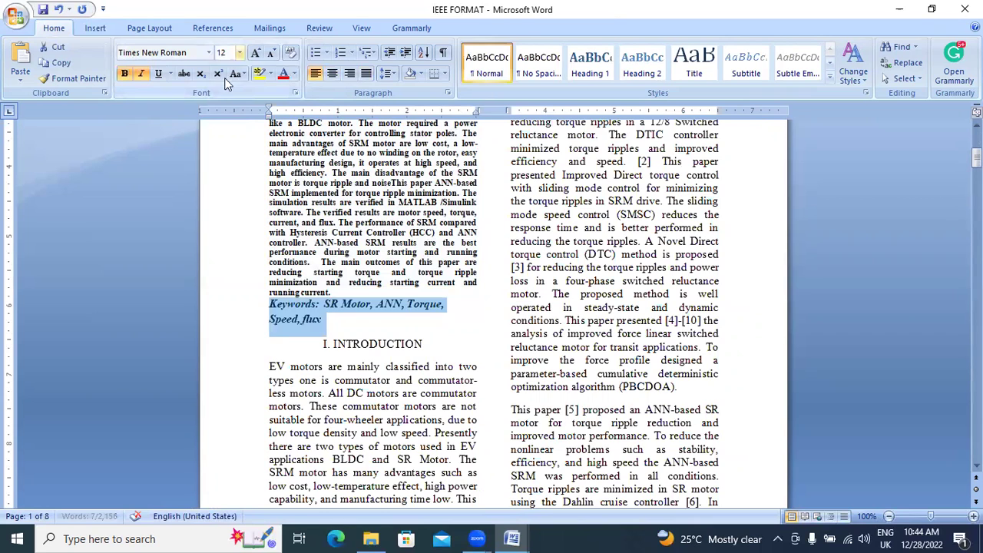
{"action": "left_click", "coordinate": [228, 83]}
{"action": "left_click", "coordinate": [455, 321]}
{"action": "scroll", "coordinate": [515, 274], "scroll_direction": "up", "scroll_amount": 6}
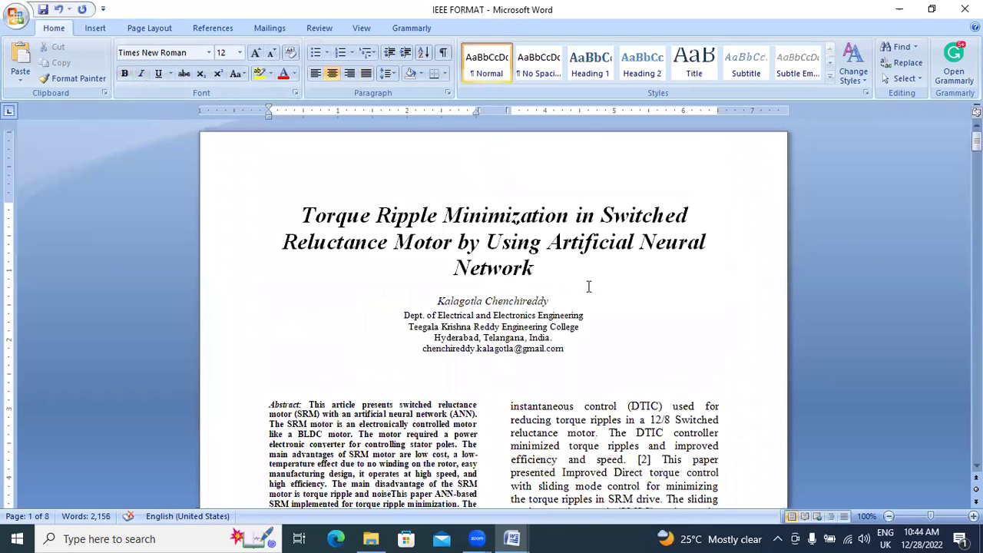
{"action": "scroll", "coordinate": [588, 284], "scroll_direction": "down", "scroll_amount": 4}
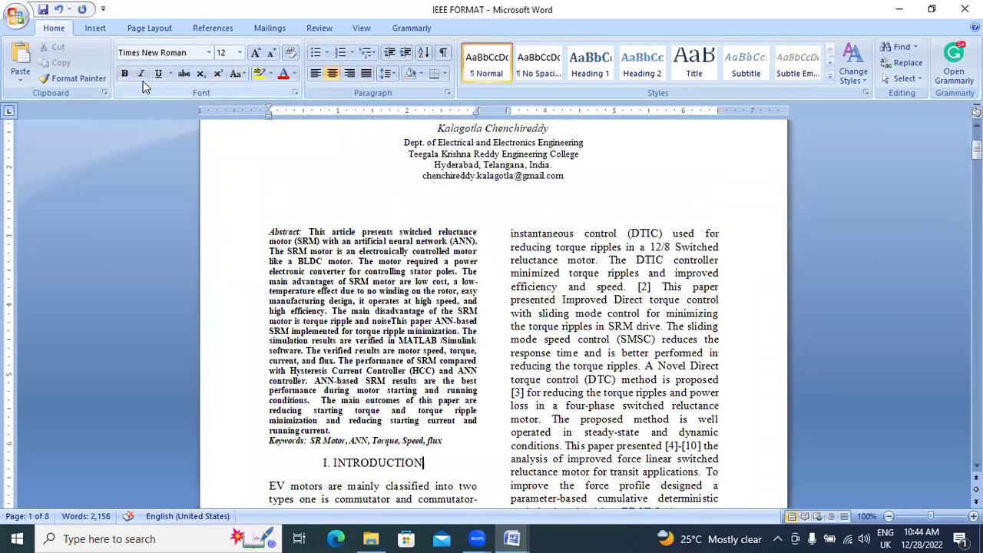
Enter custom margins of 0.5" left and 0.51" right, and dismiss the invalid-measurement warning
{"action": "left_click", "coordinate": [150, 28]}
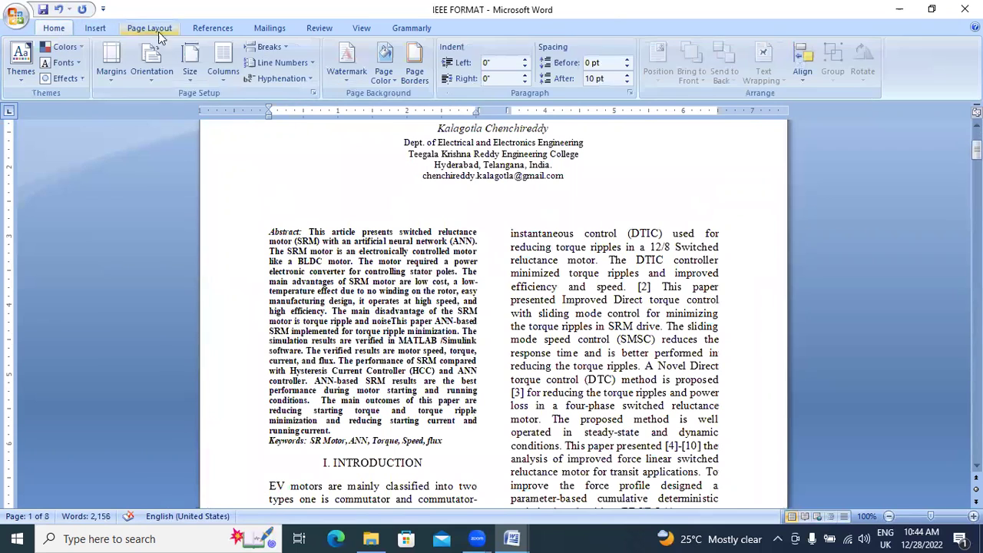
{"action": "left_click", "coordinate": [220, 82]}
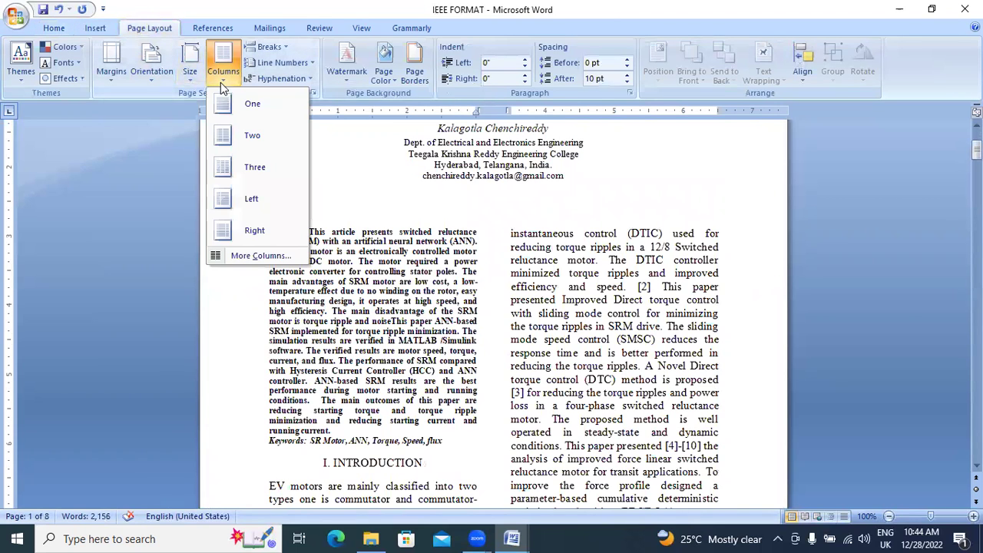
{"action": "left_click", "coordinate": [111, 78]}
{"action": "left_click", "coordinate": [157, 397]}
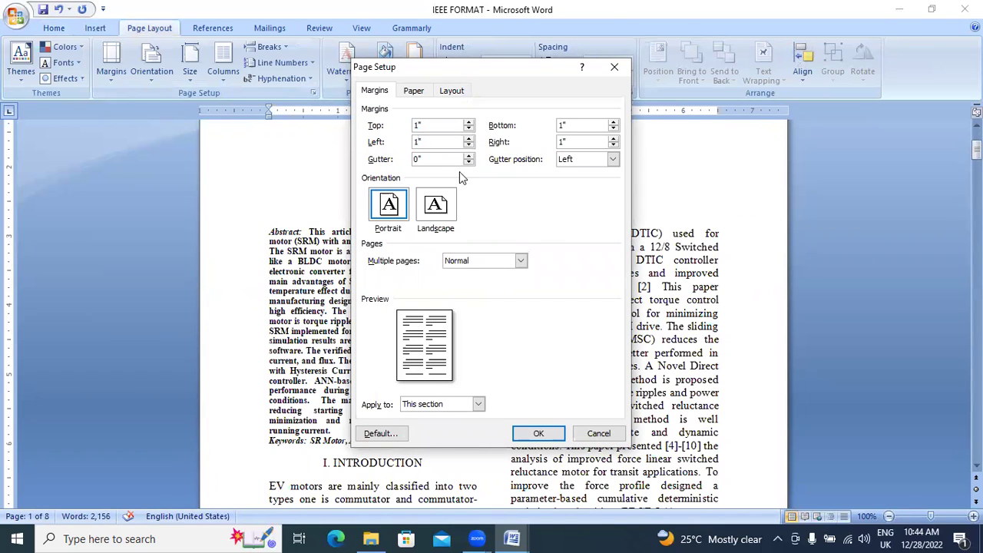
{"action": "type", "text": "0.5"}
{"action": "left_click", "coordinate": [567, 143]}
{"action": "key", "text": "BackSpace"}
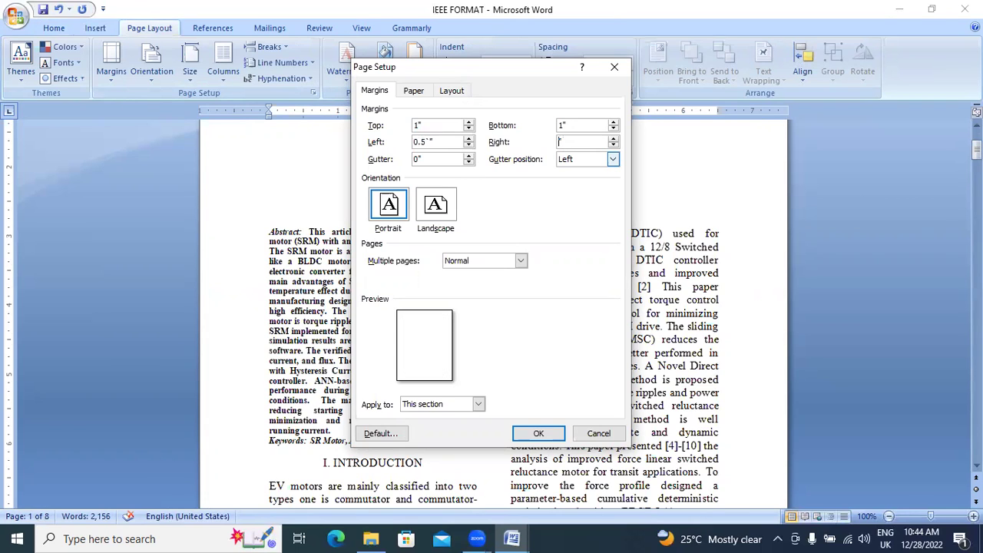
{"action": "type", "text": "0.51"}
{"action": "left_click", "coordinate": [550, 437]}
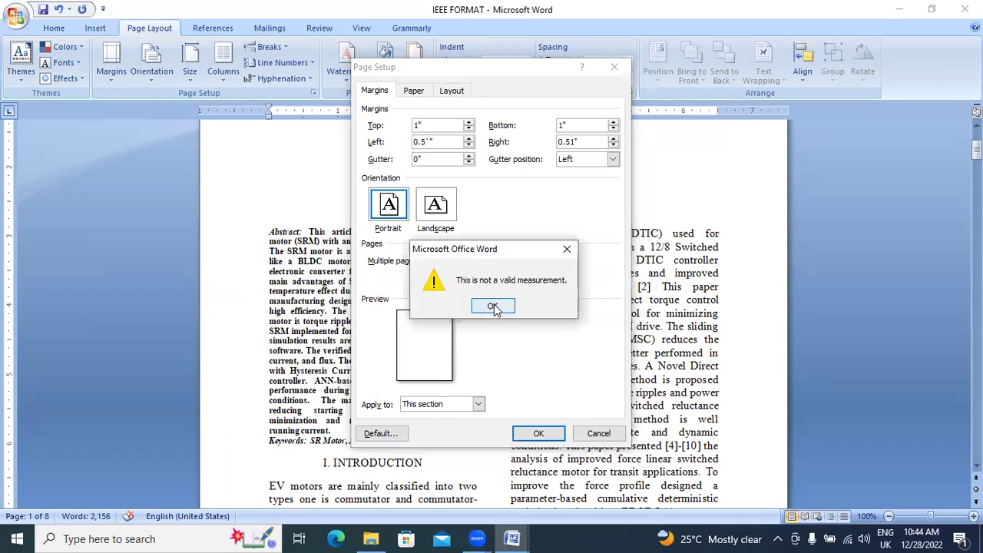
{"action": "left_click", "coordinate": [494, 307]}
Correct the margins to 0.55" left and 0.5" right and apply them
{"action": "left_click", "coordinate": [429, 142]}
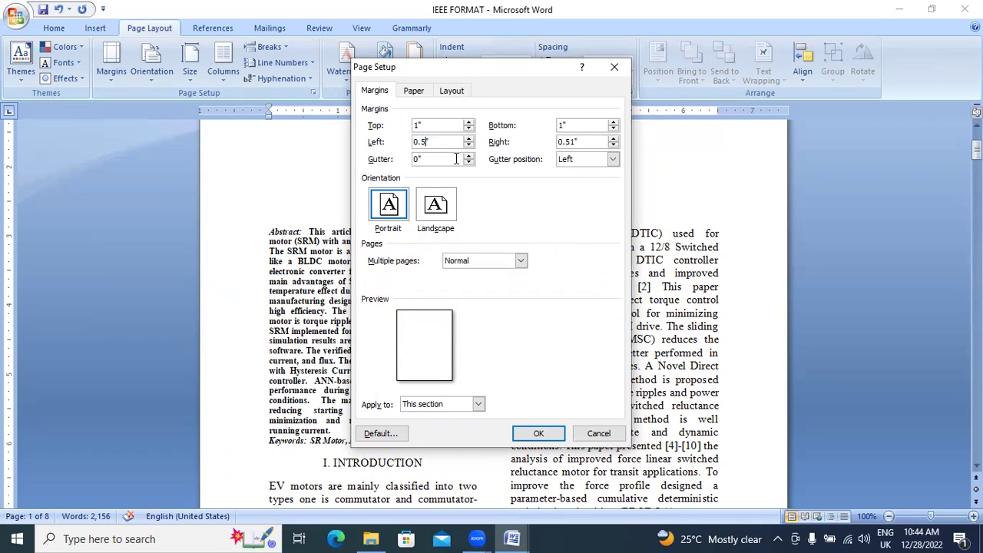
{"action": "type", "text": "5"}
{"action": "left_click", "coordinate": [577, 142]}
{"action": "key", "text": "BackSpace"}
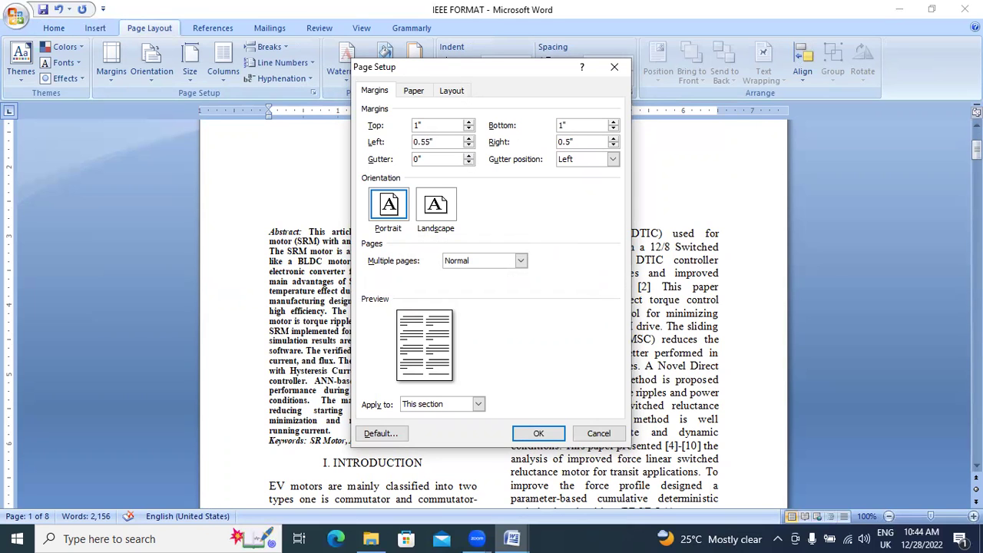
{"action": "left_click", "coordinate": [545, 433]}
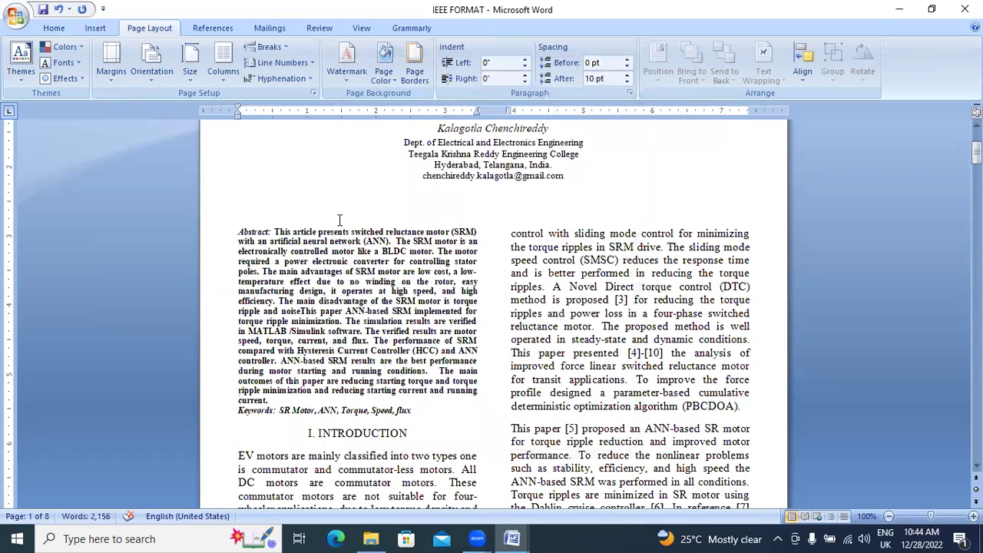
{"action": "left_click", "coordinate": [399, 224]}
Check the template's exact values in its Custom Margins settings
{"action": "scroll", "coordinate": [397, 302], "scroll_direction": "down", "scroll_amount": 4}
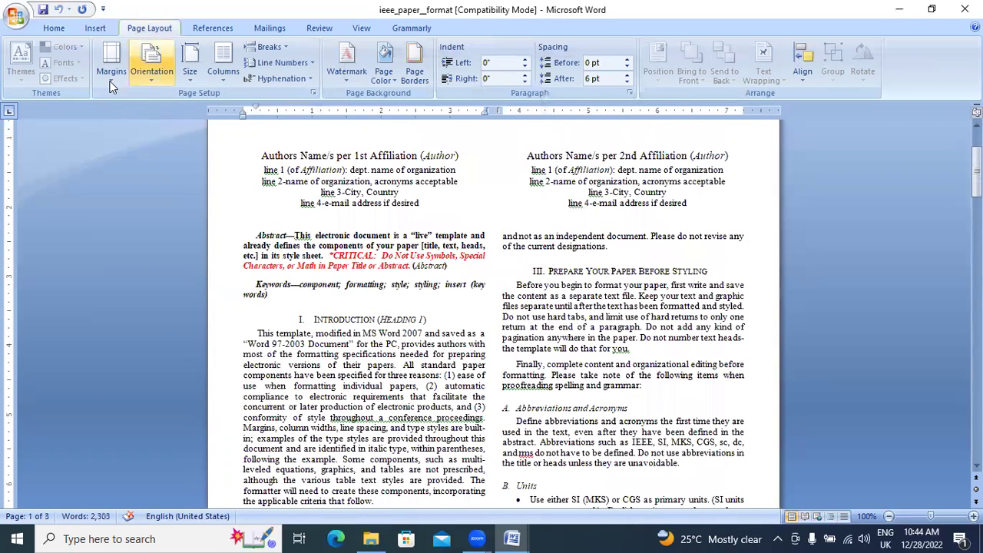
{"action": "left_click", "coordinate": [111, 68]}
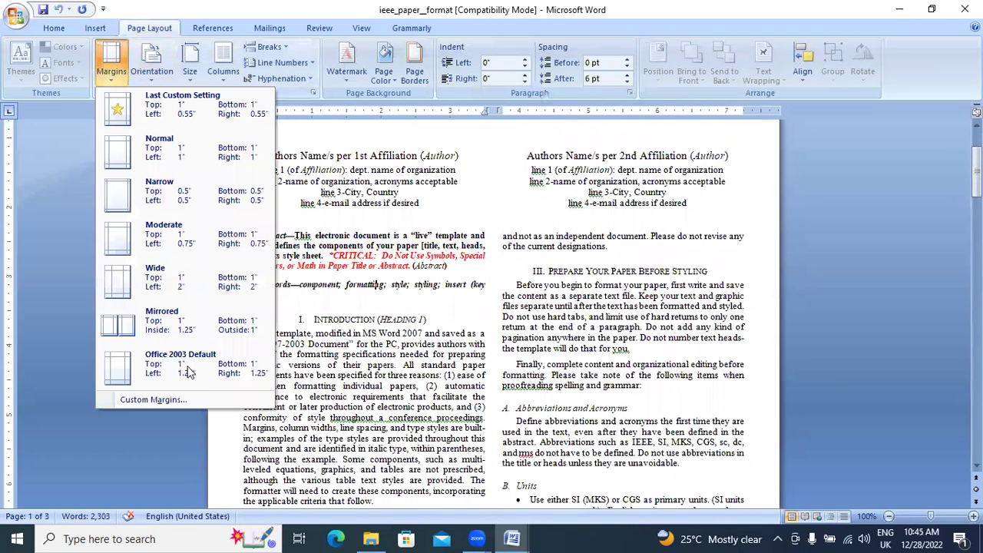
{"action": "left_click", "coordinate": [179, 398]}
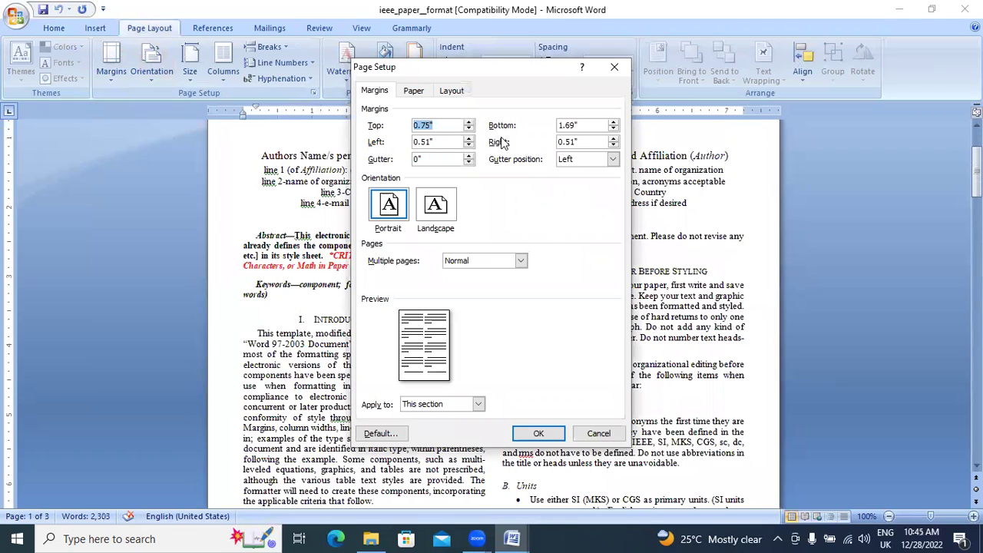
{"action": "left_click", "coordinate": [538, 435]}
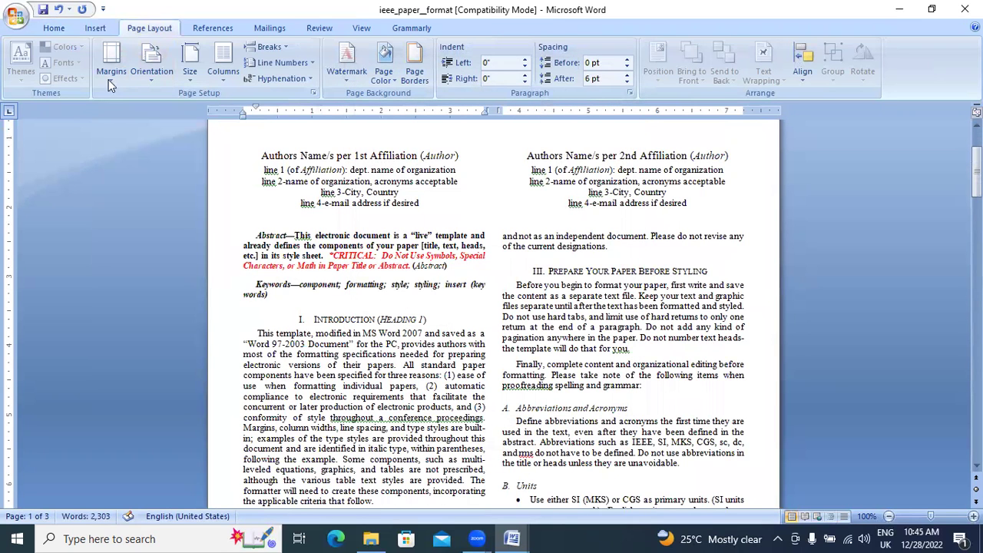
Set the paper's custom margins to 0.51" left and 0.5" right
{"action": "left_click", "coordinate": [108, 77]}
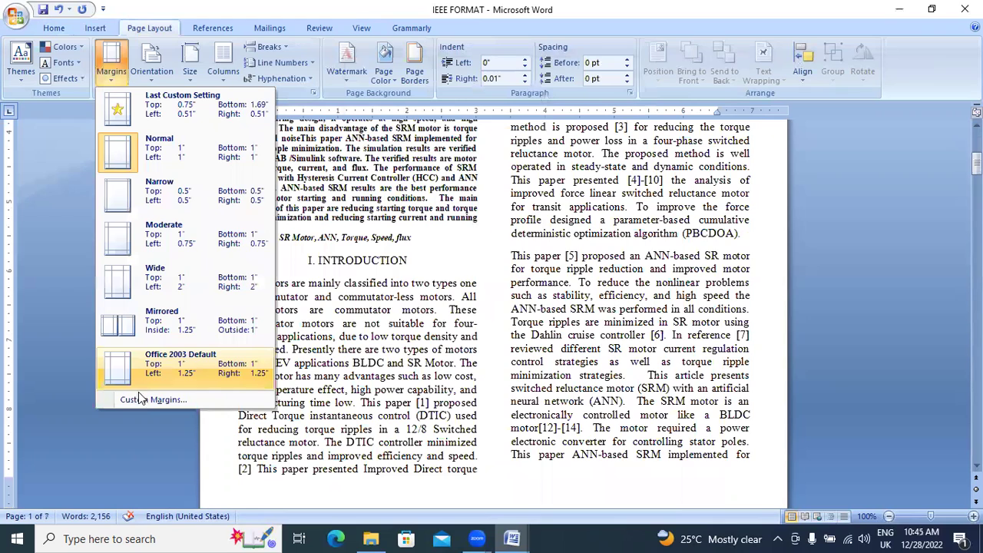
{"action": "left_click", "coordinate": [144, 402]}
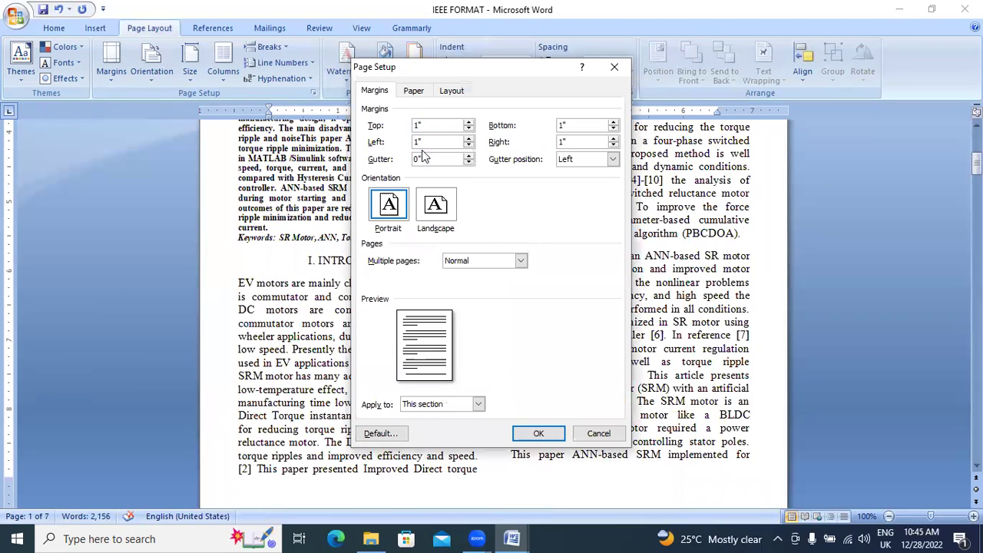
{"action": "type", "text": "0"}
{"action": "type", "text": ".51"}
{"action": "key", "text": "Tab"}
{"action": "type", "text": "1"}
{"action": "key", "text": "BackSpace"}
{"action": "type", "text": "0.5"}
{"action": "left_click", "coordinate": [541, 432]}
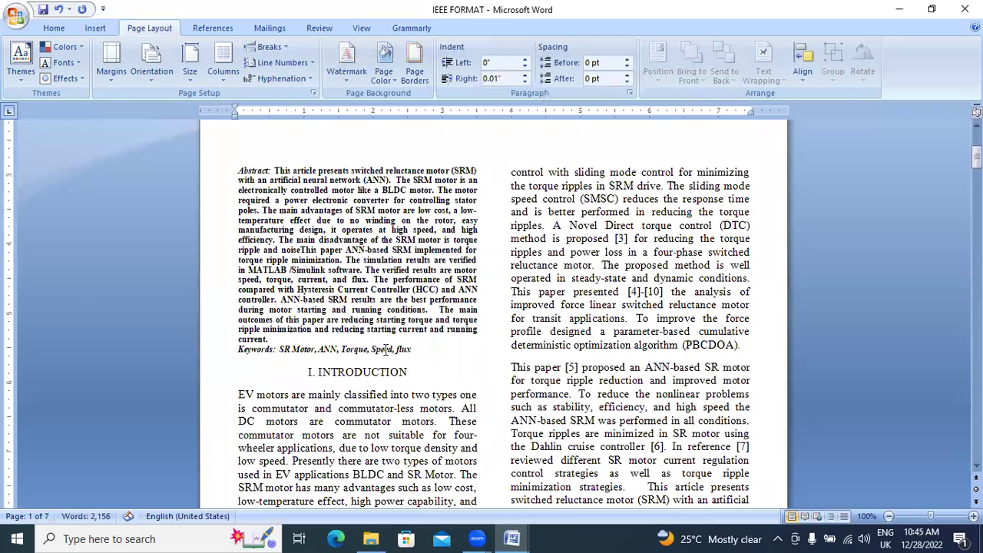
{"action": "scroll", "coordinate": [379, 347], "scroll_direction": "up", "scroll_amount": 5}
{"action": "scroll", "coordinate": [379, 347], "scroll_direction": "down", "scroll_amount": 10}
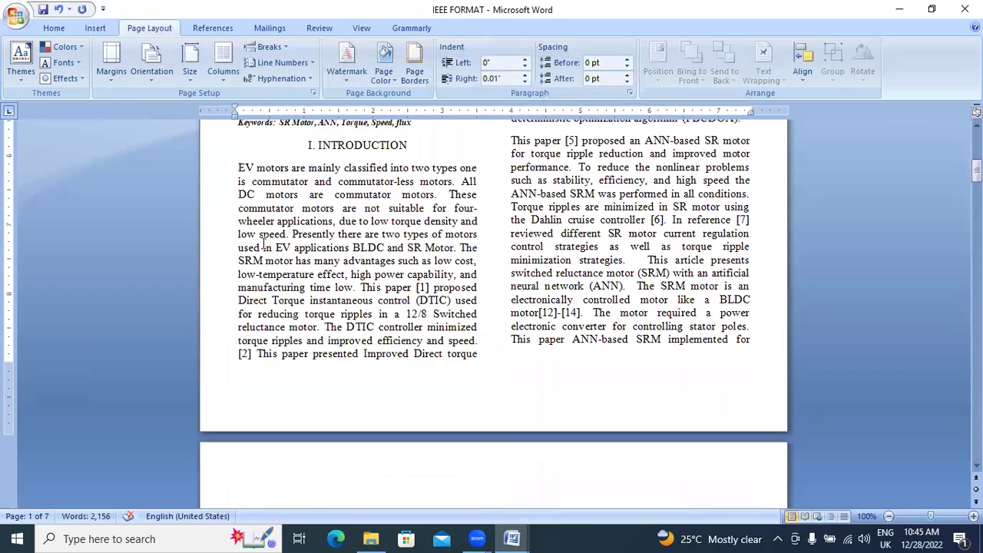
{"action": "scroll", "coordinate": [365, 260], "scroll_direction": "up", "scroll_amount": 4}
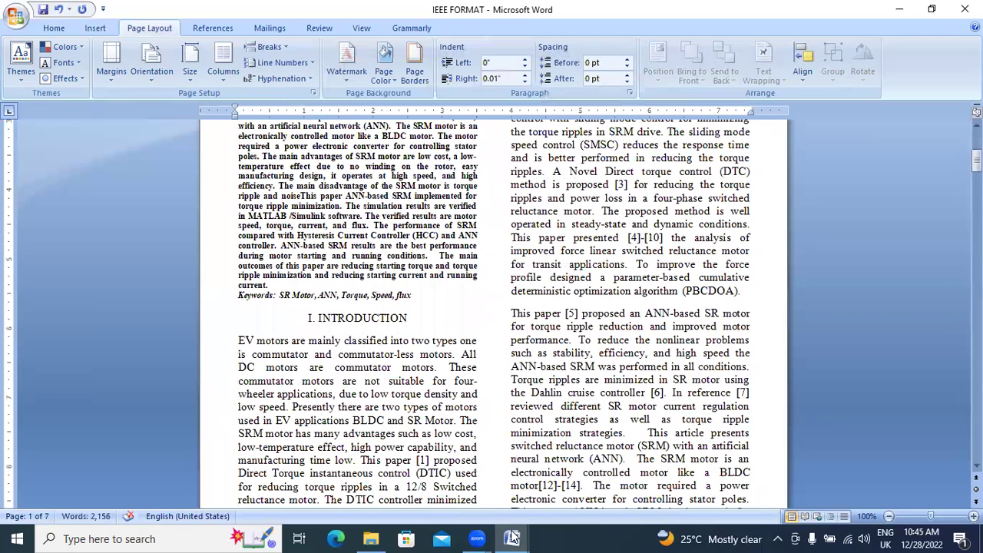
{"action": "key", "text": "alt+Tab"}
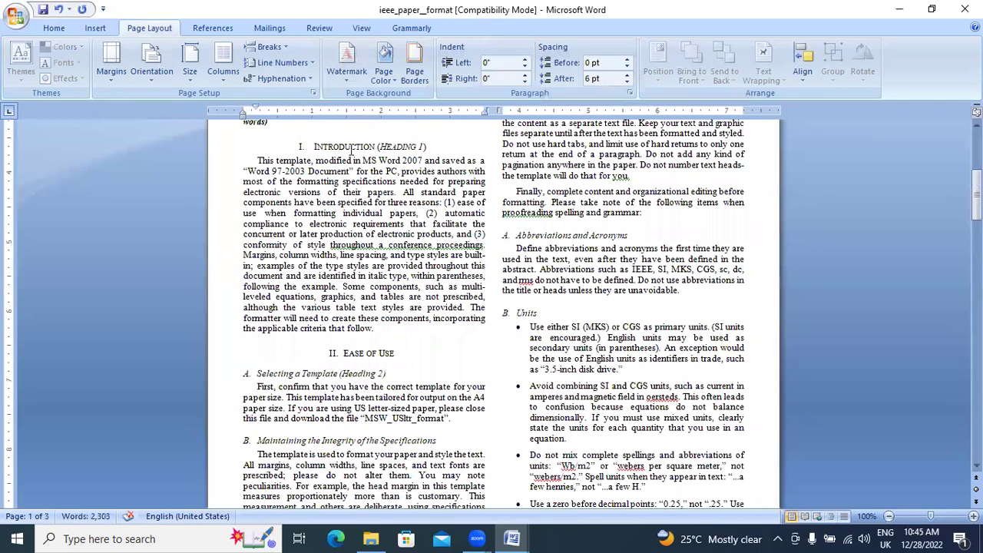
{"action": "left_click", "coordinate": [54, 28]}
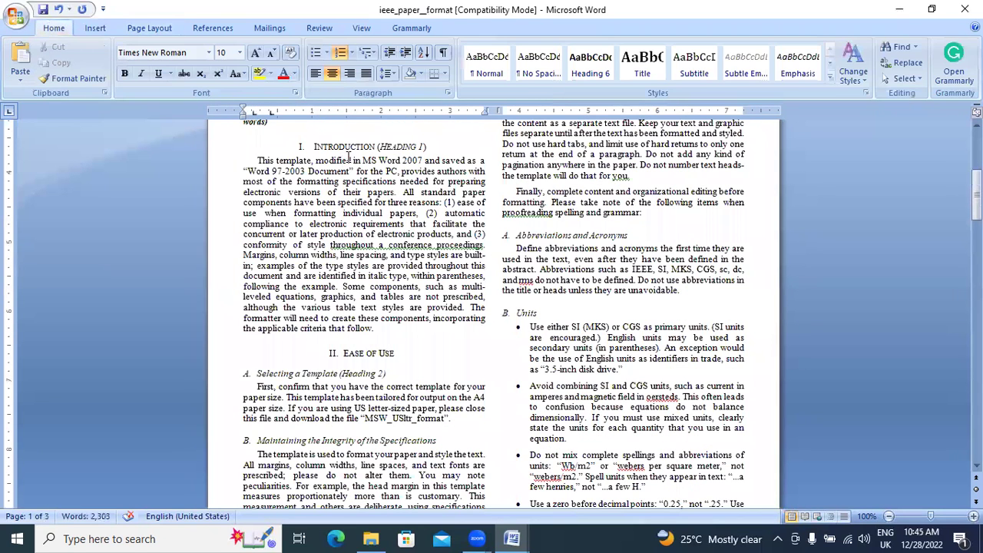
{"action": "left_click", "coordinate": [342, 202]}
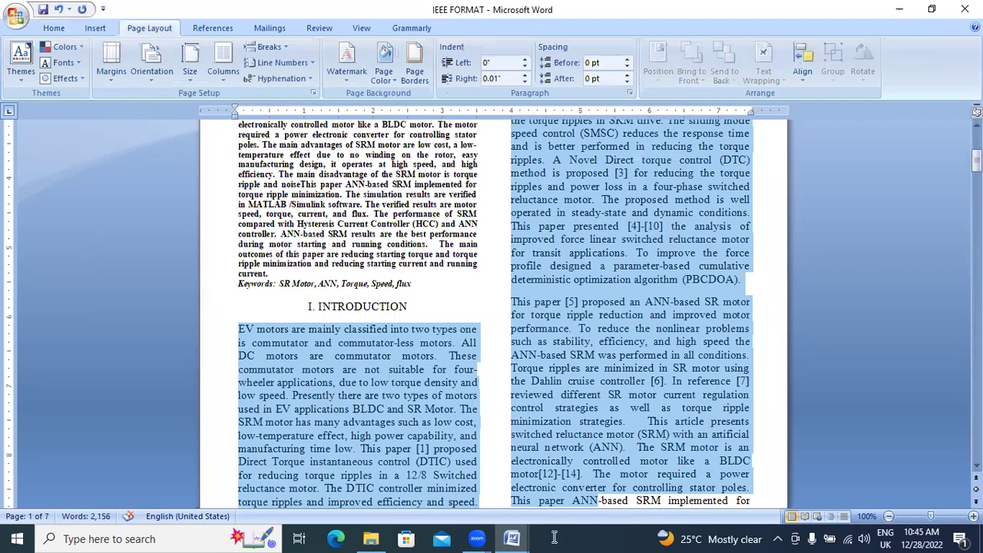
Set the selected body text to 10 pt Times New Roman
{"action": "scroll", "coordinate": [461, 415], "scroll_direction": "down", "scroll_amount": 8}
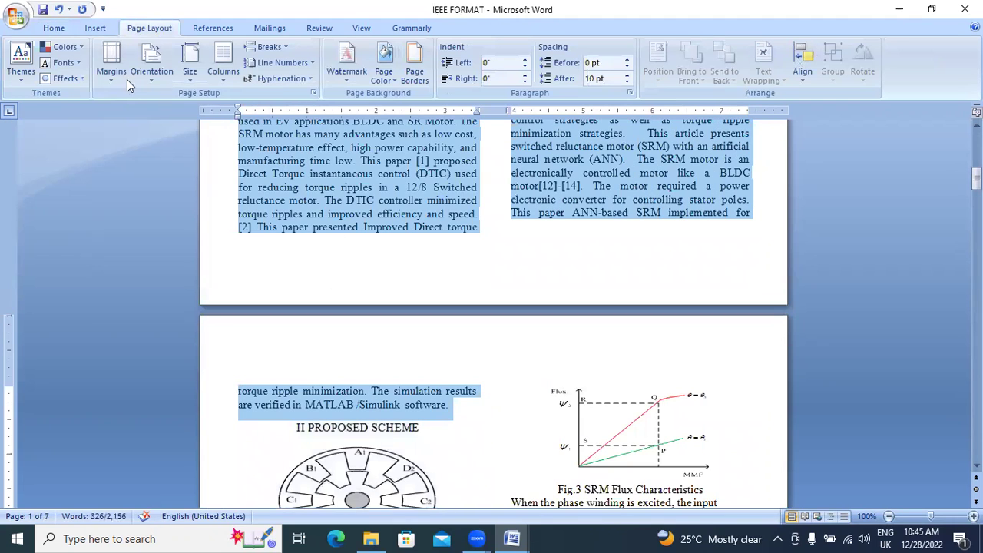
{"action": "left_click", "coordinate": [63, 29]}
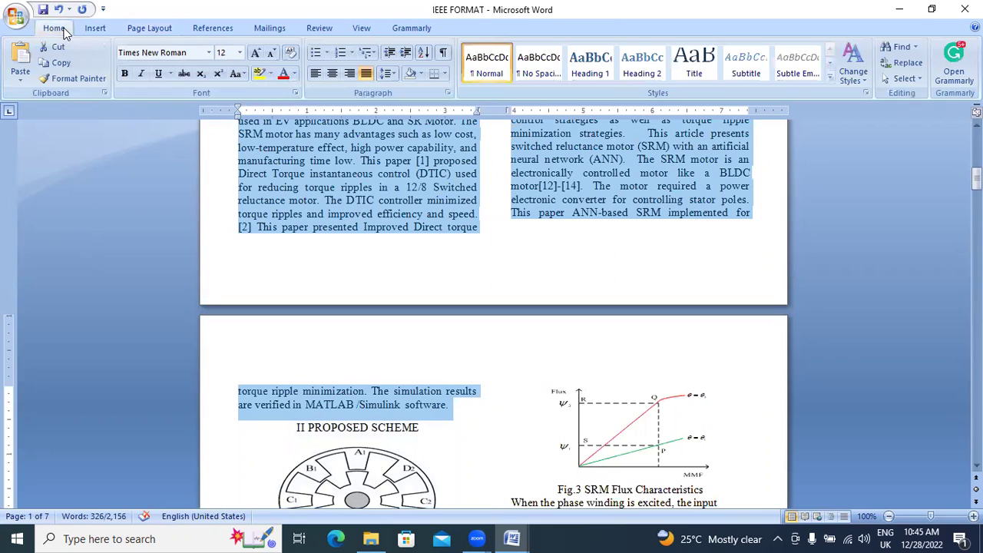
{"action": "left_click", "coordinate": [209, 52]}
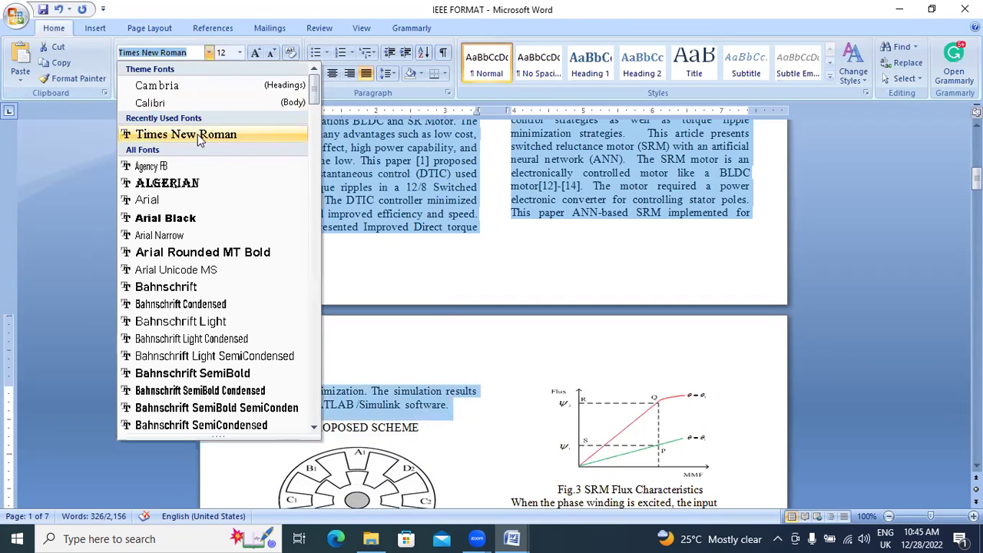
{"action": "left_click", "coordinate": [186, 135]}
{"action": "left_click", "coordinate": [240, 53]}
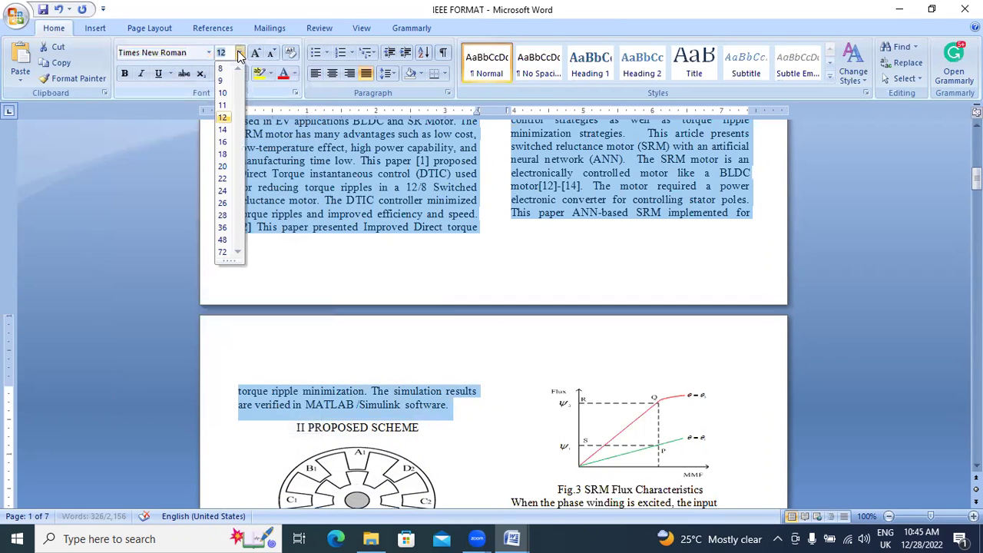
{"action": "left_click", "coordinate": [224, 92]}
Remove the space after paragraphs via the Line Spacing menu
{"action": "scroll", "coordinate": [420, 215], "scroll_direction": "up", "scroll_amount": 10}
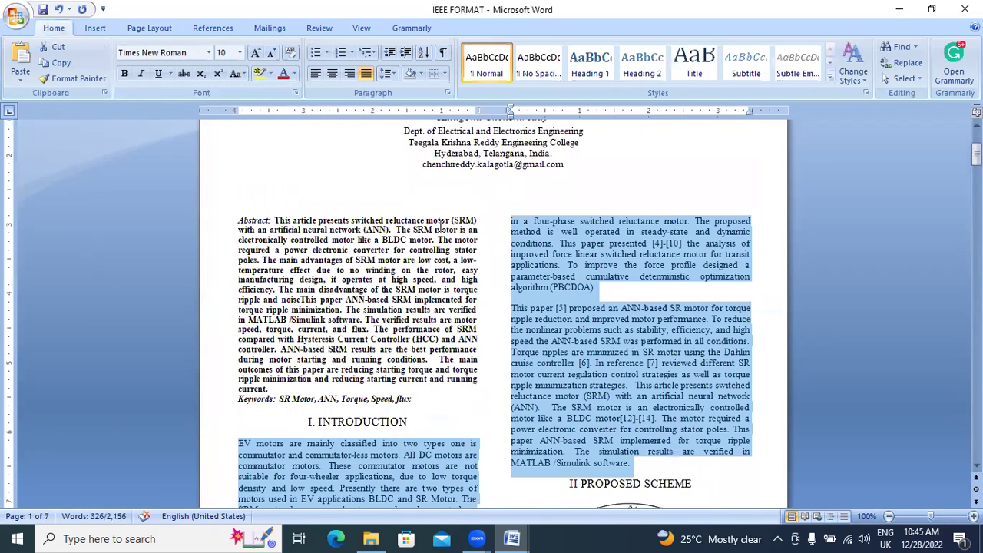
{"action": "scroll", "coordinate": [296, 156], "scroll_direction": "up", "scroll_amount": 3}
{"action": "left_click", "coordinate": [389, 73]}
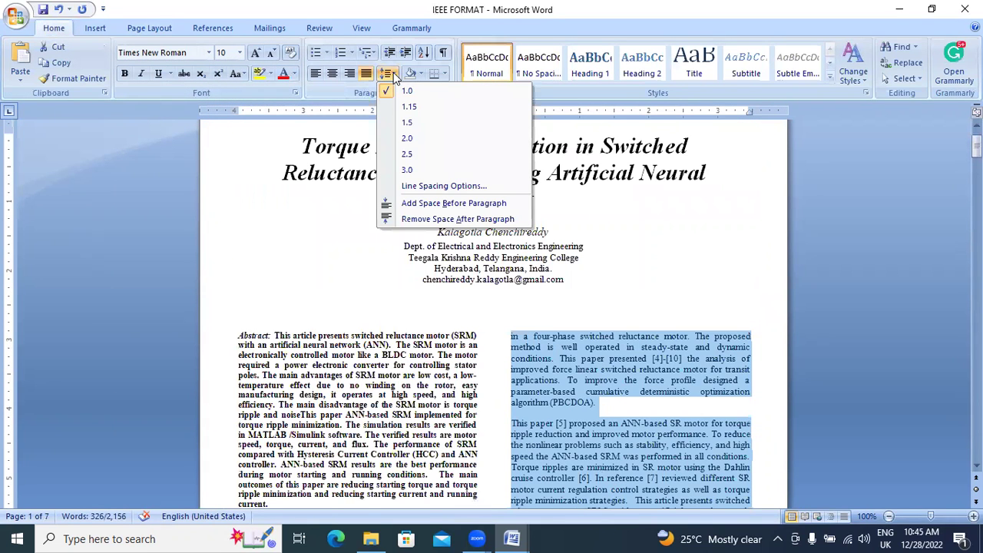
{"action": "left_click", "coordinate": [428, 224]}
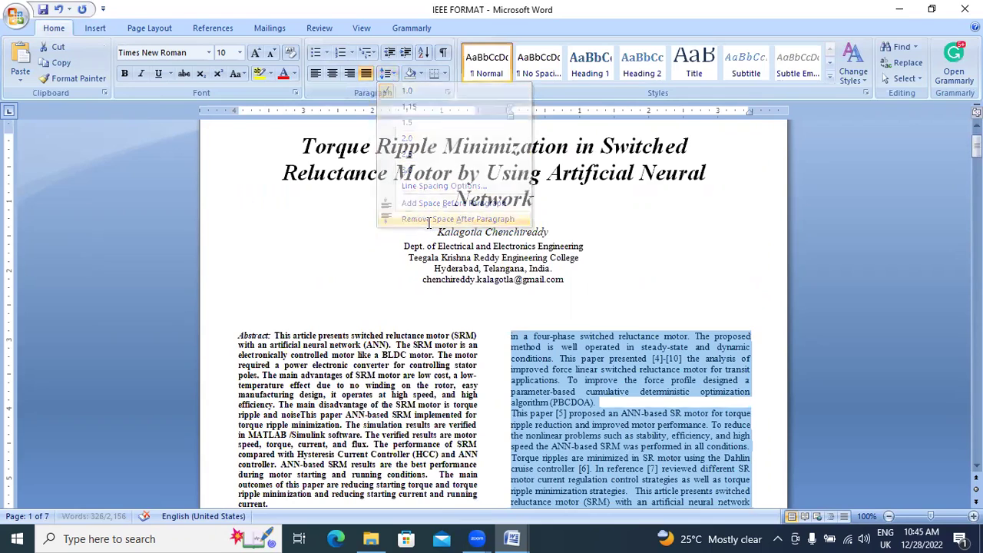
{"action": "scroll", "coordinate": [453, 270], "scroll_direction": "down", "scroll_amount": 7}
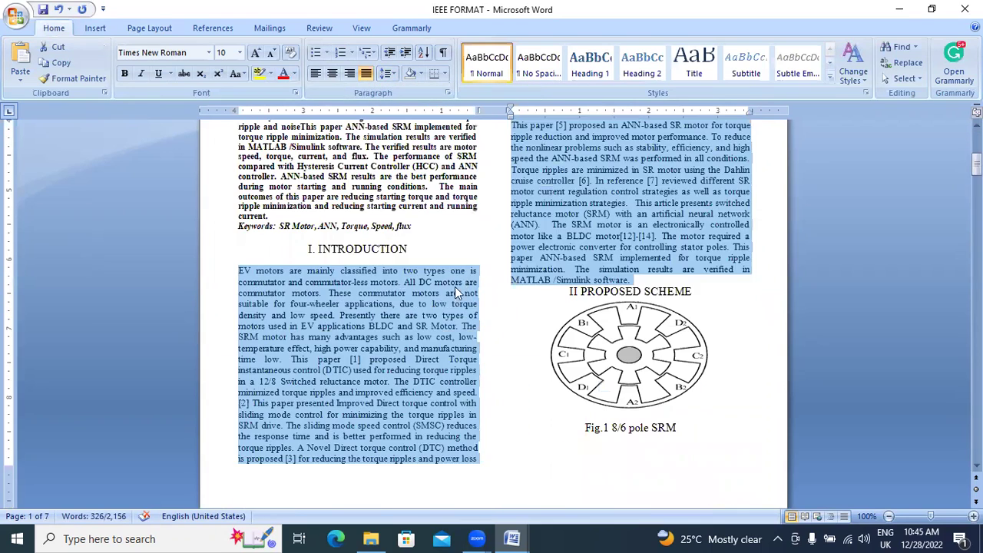
Set the I. INTRODUCTION heading to 10 pt
{"action": "left_click", "coordinate": [427, 249]}
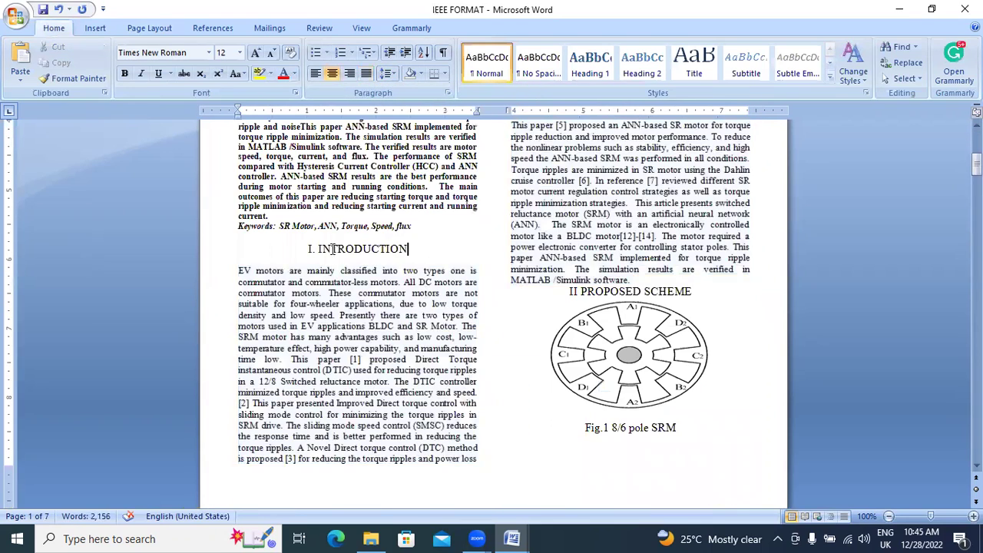
{"action": "left_click_drag", "start_coordinate": [414, 253], "coordinate": [308, 249]}
{"action": "left_click", "coordinate": [239, 52]}
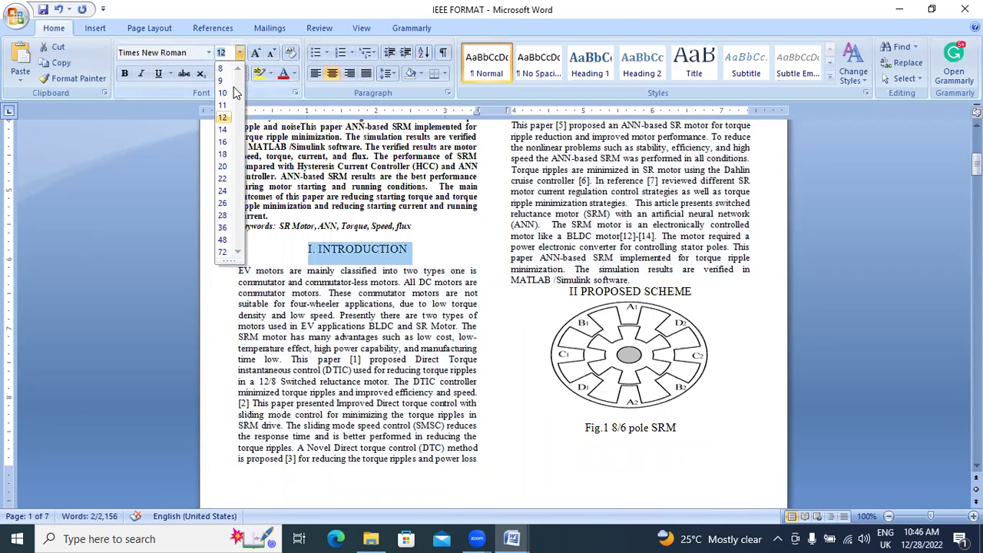
{"action": "left_click", "coordinate": [222, 93]}
{"action": "left_click", "coordinate": [450, 248]}
{"action": "scroll", "coordinate": [525, 274], "scroll_direction": "down", "scroll_amount": 4}
{"action": "scroll", "coordinate": [567, 241], "scroll_direction": "up", "scroll_amount": 2}
{"action": "scroll", "coordinate": [568, 240], "scroll_direction": "up", "scroll_amount": 1}
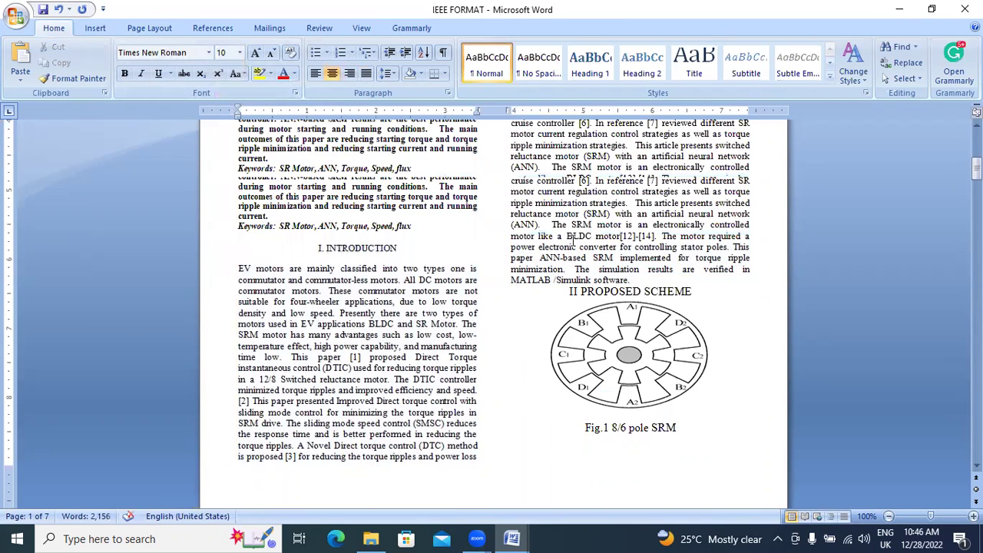
Add a blank line before II PROPOSED SCHEME and make that heading 10 pt Times New Roman
{"action": "left_click", "coordinate": [642, 281]}
{"action": "key", "text": "Return"}
{"action": "left_click_drag", "start_coordinate": [578, 302], "coordinate": [695, 304]}
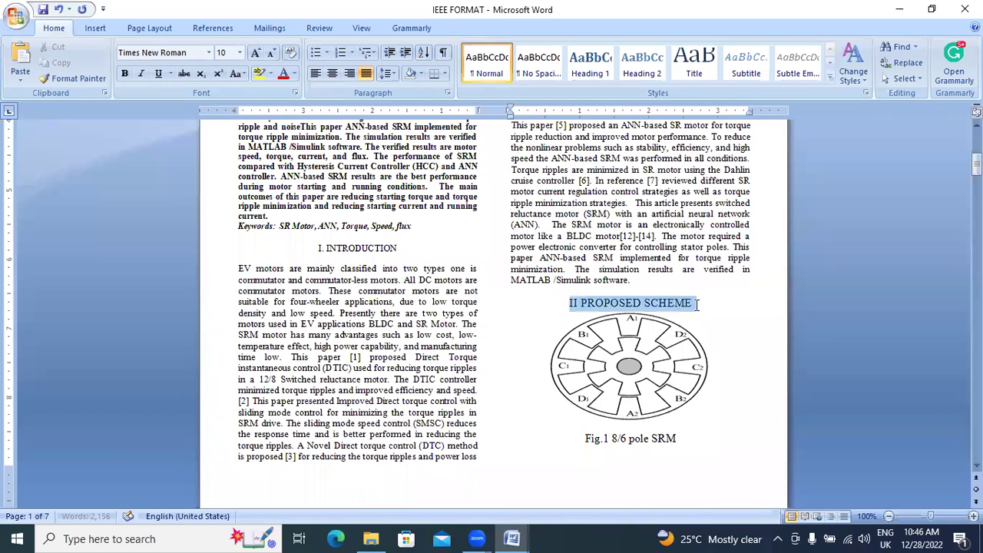
{"action": "left_click", "coordinate": [239, 53]}
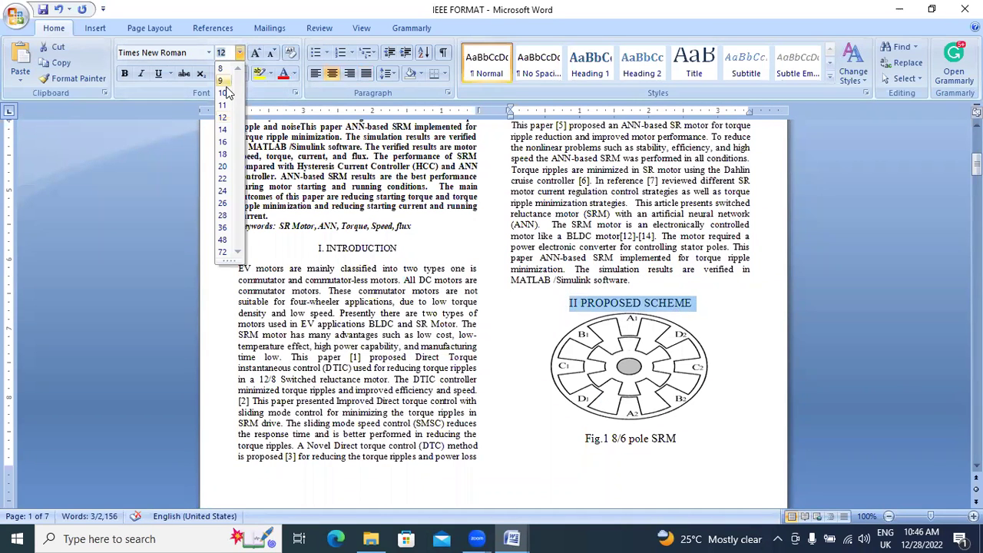
{"action": "left_click", "coordinate": [227, 93]}
{"action": "left_click", "coordinate": [208, 52]}
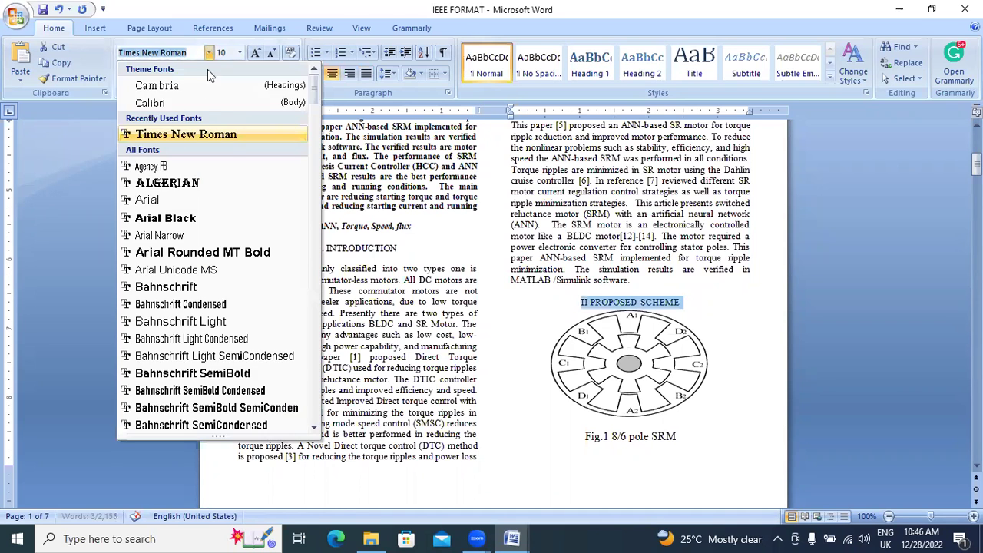
{"action": "left_click", "coordinate": [209, 136]}
{"action": "scroll", "coordinate": [531, 222], "scroll_direction": "down", "scroll_amount": 2}
{"action": "left_click_drag", "start_coordinate": [548, 256], "coordinate": [418, 340]}
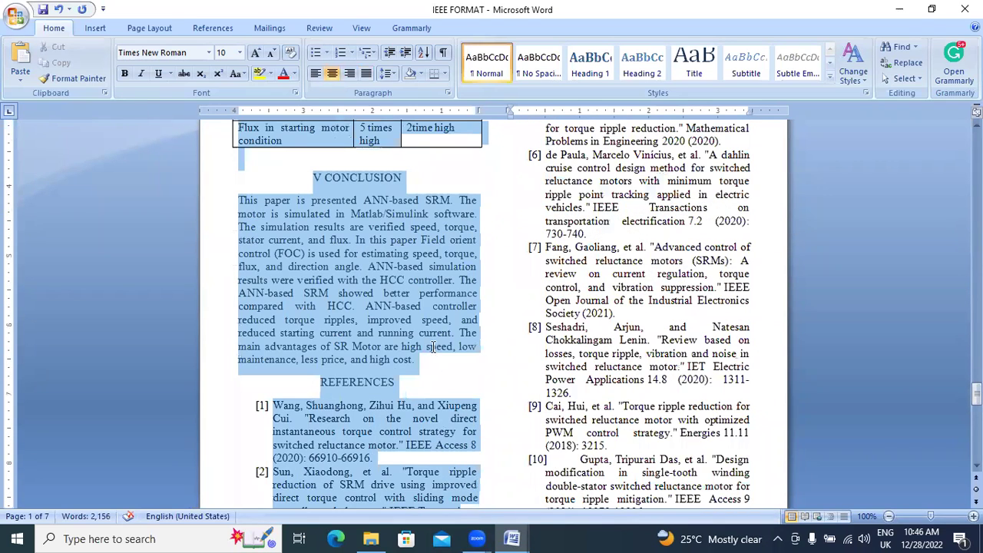
Apply Times New Roman and a typed font size of 10 to the selected text through the References
{"action": "left_click", "coordinate": [240, 53]}
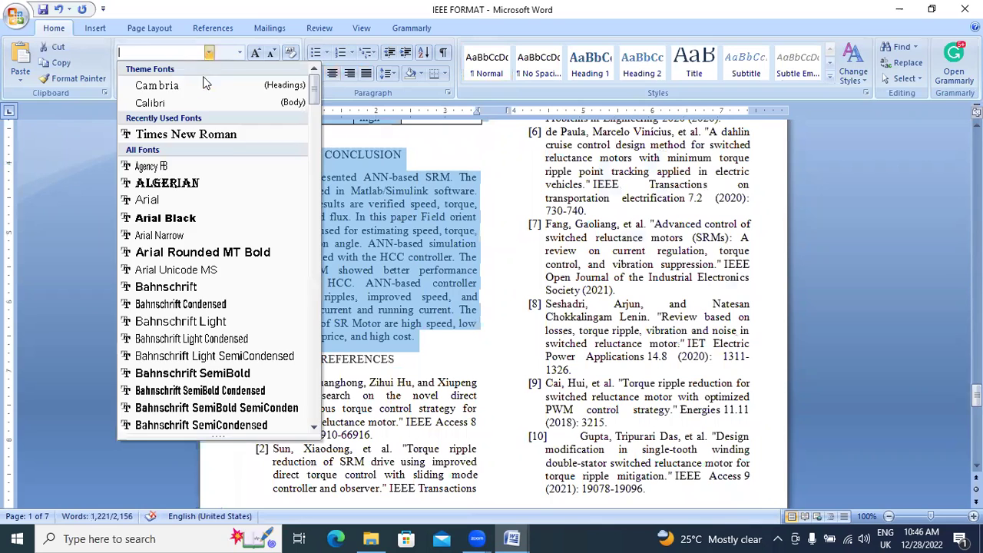
{"action": "left_click", "coordinate": [209, 134]}
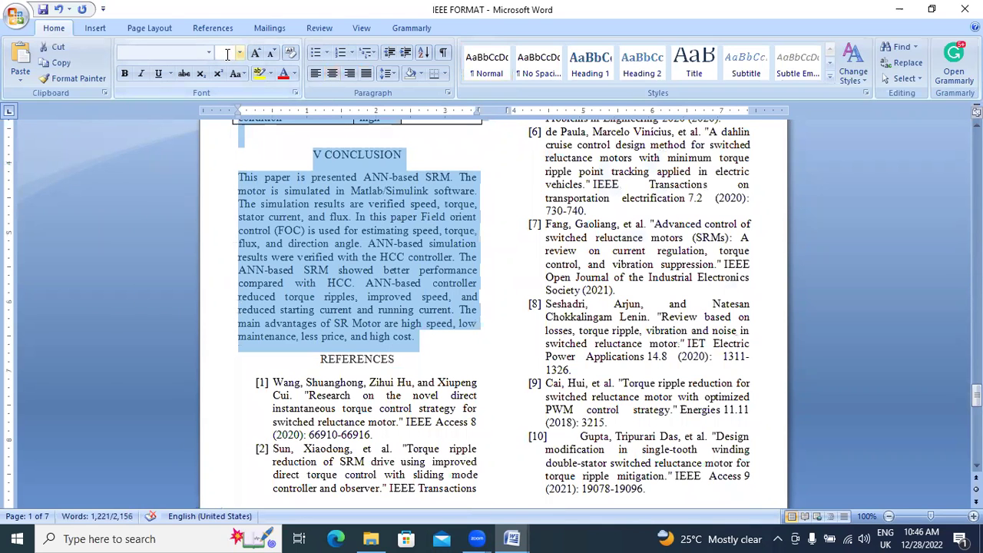
{"action": "left_click", "coordinate": [224, 53]}
{"action": "type", "text": "10"}
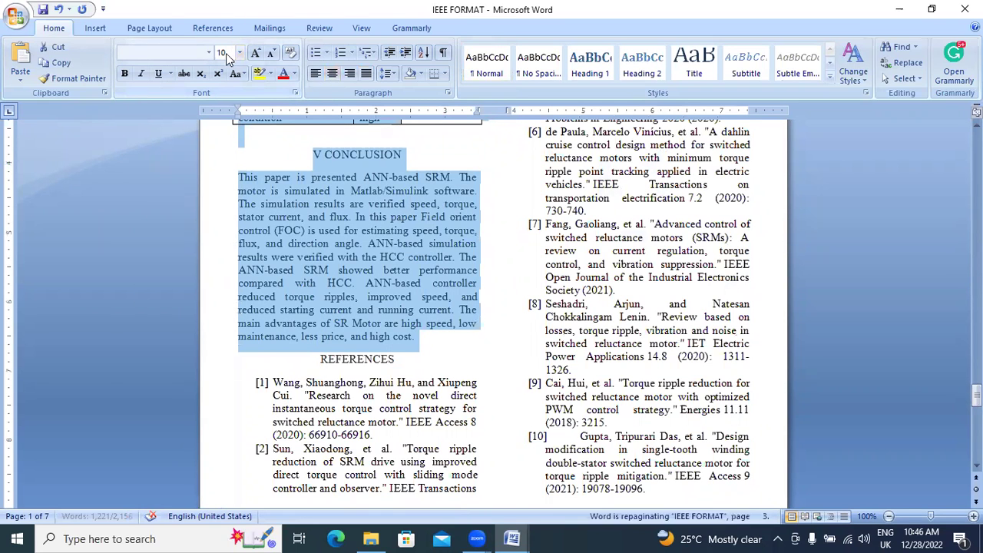
{"action": "key", "text": "Return"}
{"action": "scroll", "coordinate": [478, 250], "scroll_direction": "up", "scroll_amount": 10}
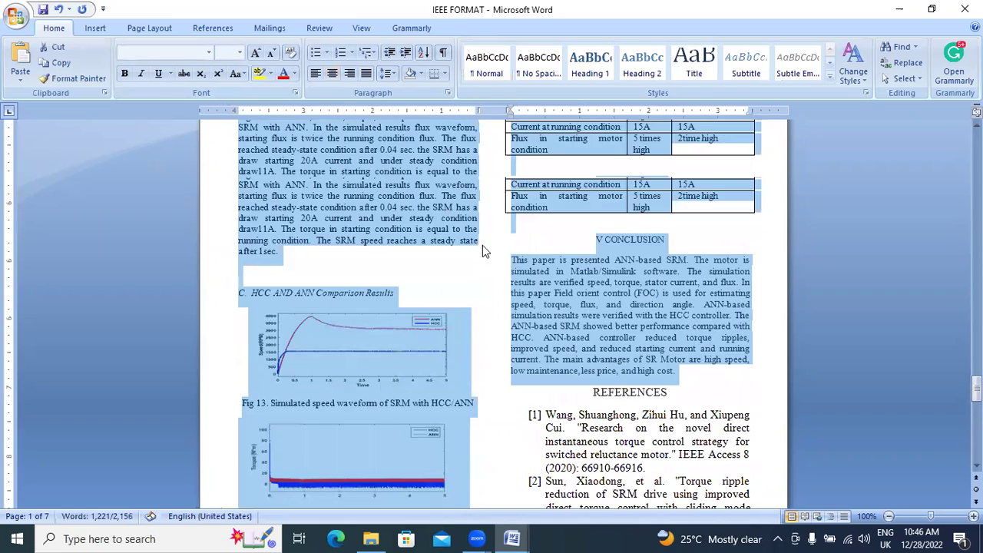
{"action": "scroll", "coordinate": [547, 233], "scroll_direction": "up", "scroll_amount": 15}
{"action": "scroll", "coordinate": [732, 275], "scroll_direction": "up", "scroll_amount": 15}
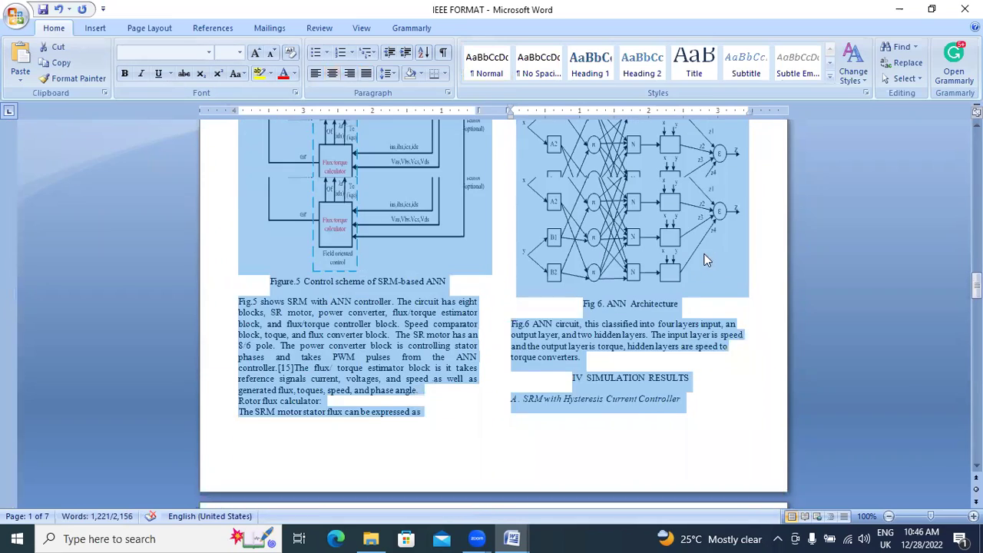
{"action": "left_click", "coordinate": [487, 241]}
{"action": "scroll", "coordinate": [487, 241], "scroll_direction": "up", "scroll_amount": 10}
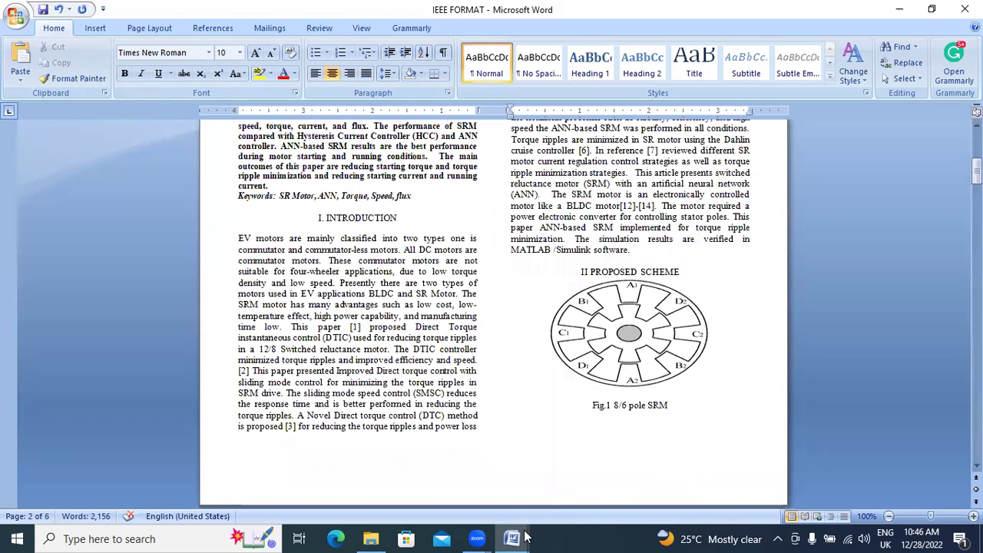
{"action": "left_click", "coordinate": [525, 538]}
{"action": "left_click", "coordinate": [580, 486]}
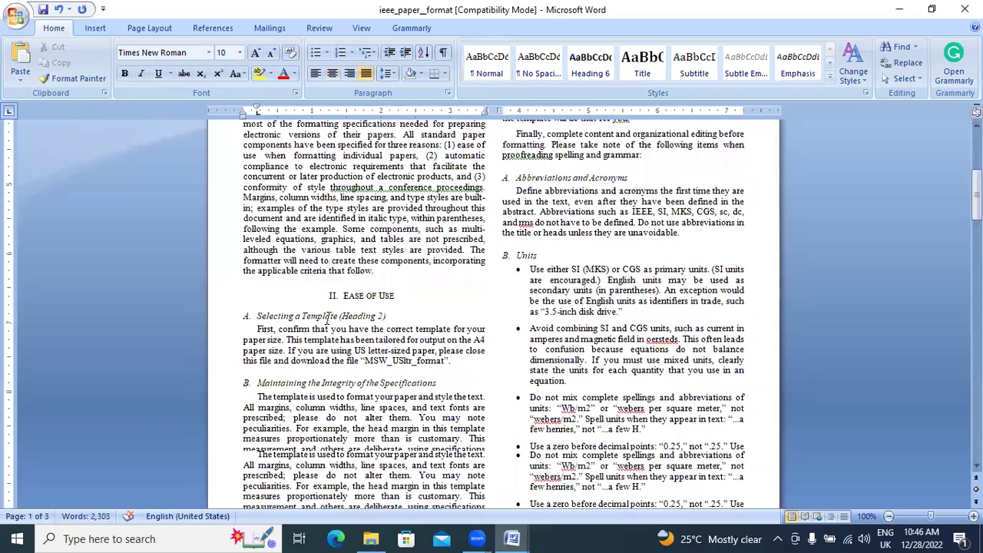
{"action": "scroll", "coordinate": [326, 317], "scroll_direction": "down", "scroll_amount": 15}
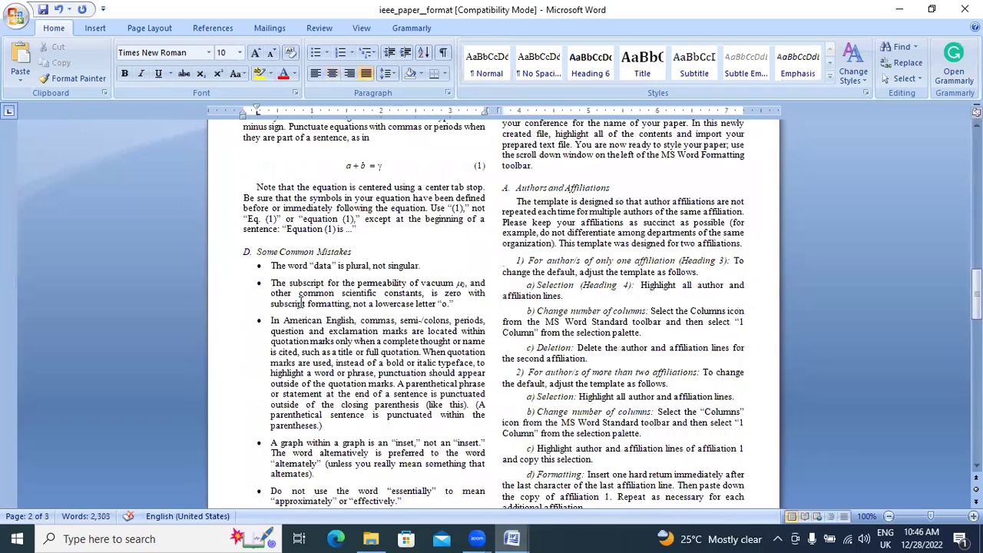
{"action": "scroll", "coordinate": [301, 302], "scroll_direction": "down", "scroll_amount": 5}
{"action": "scroll", "coordinate": [292, 254], "scroll_direction": "up", "scroll_amount": 10}
{"action": "left_click", "coordinate": [276, 204]}
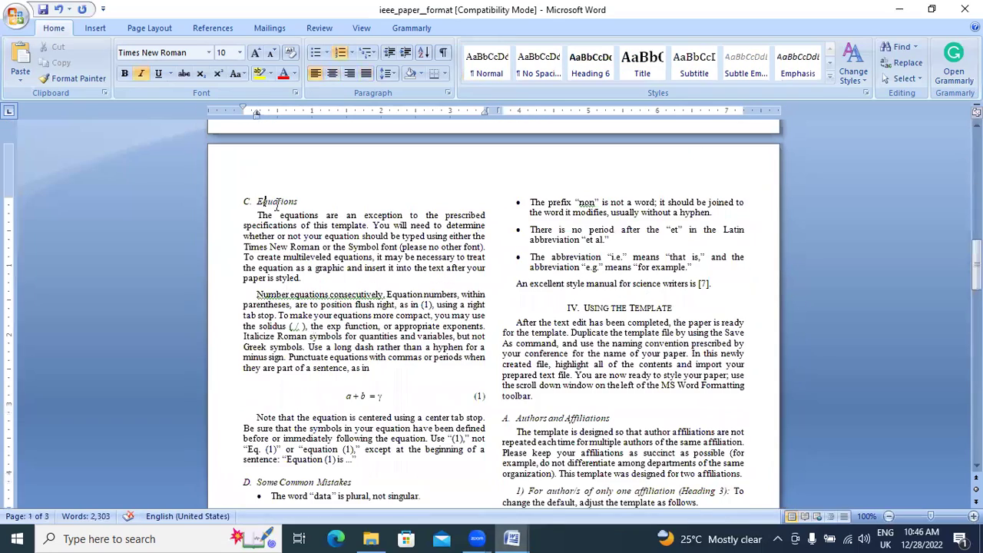
{"action": "left_click", "coordinate": [286, 203]}
{"action": "scroll", "coordinate": [281, 232], "scroll_direction": "up", "scroll_amount": 8}
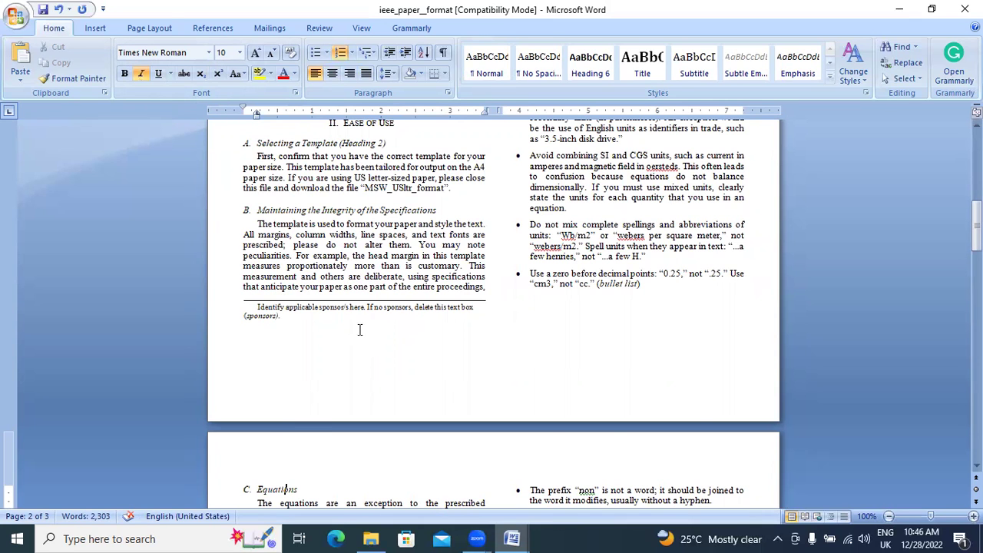
{"action": "key", "text": "alt+Tab"}
{"action": "scroll", "coordinate": [353, 323], "scroll_direction": "down", "scroll_amount": 10}
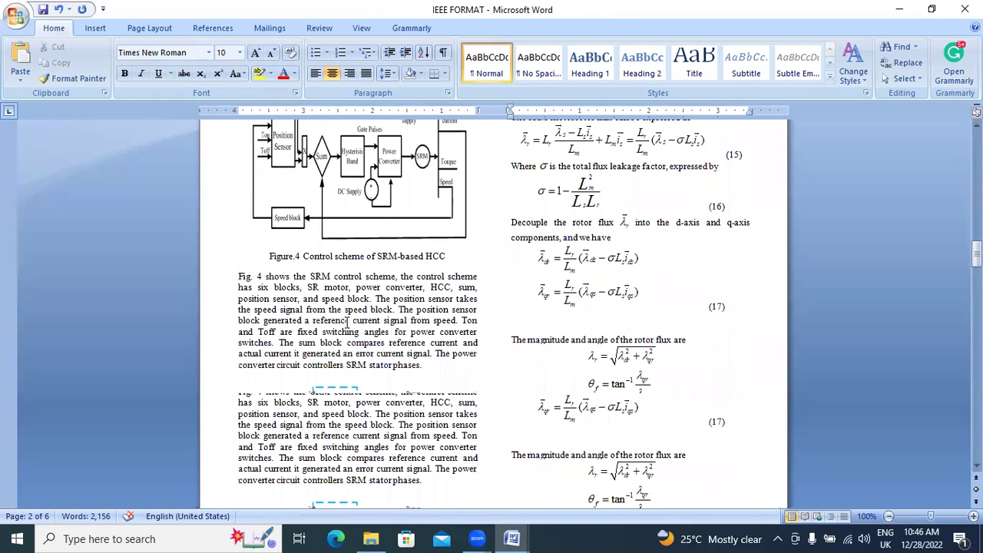
{"action": "scroll", "coordinate": [347, 322], "scroll_direction": "down", "scroll_amount": 15}
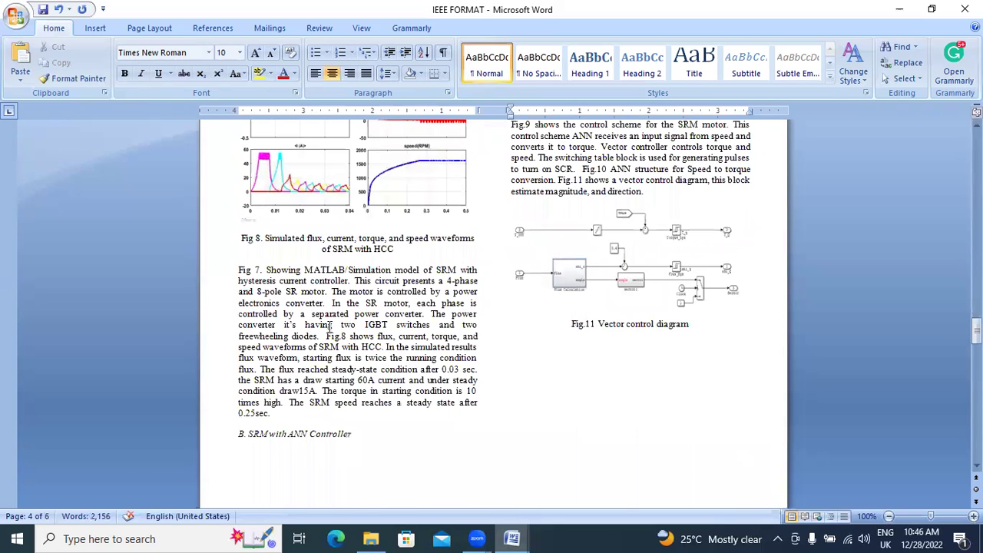
{"action": "scroll", "coordinate": [330, 325], "scroll_direction": "up", "scroll_amount": 10}
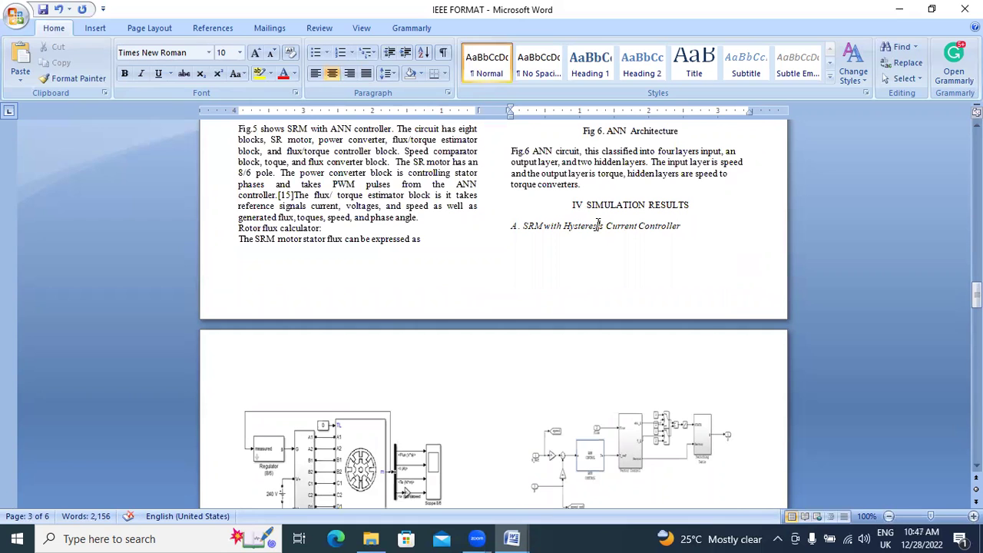
{"action": "left_click", "coordinate": [515, 229]}
{"action": "scroll", "coordinate": [419, 330], "scroll_direction": "down", "scroll_amount": 10}
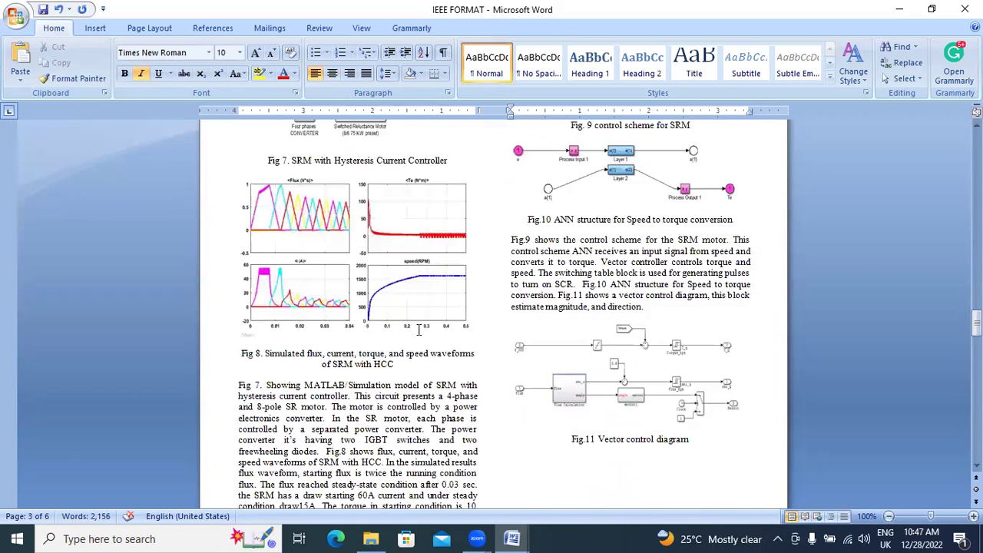
{"action": "scroll", "coordinate": [419, 330], "scroll_direction": "down", "scroll_amount": 8}
{"action": "left_click", "coordinate": [314, 262]}
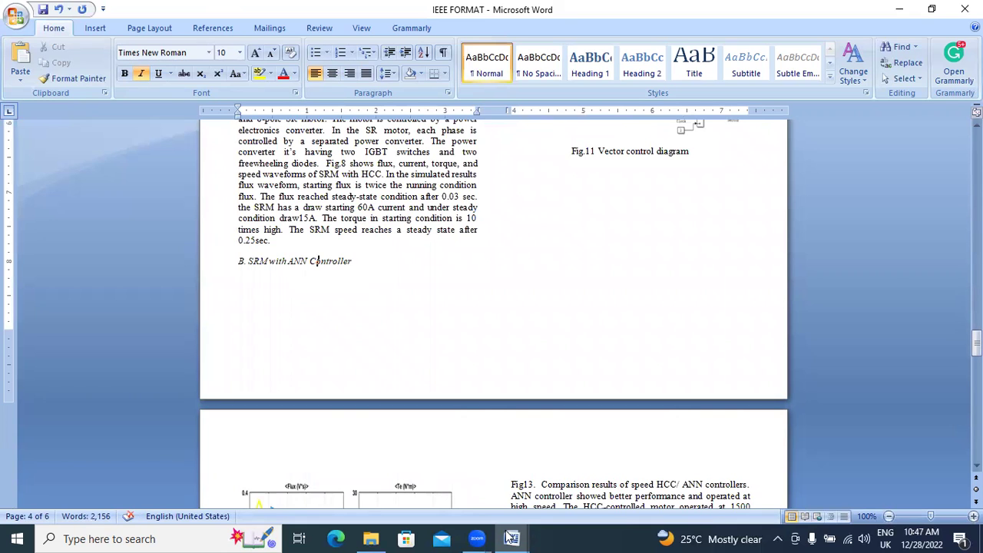
{"action": "key", "text": "alt+Tab"}
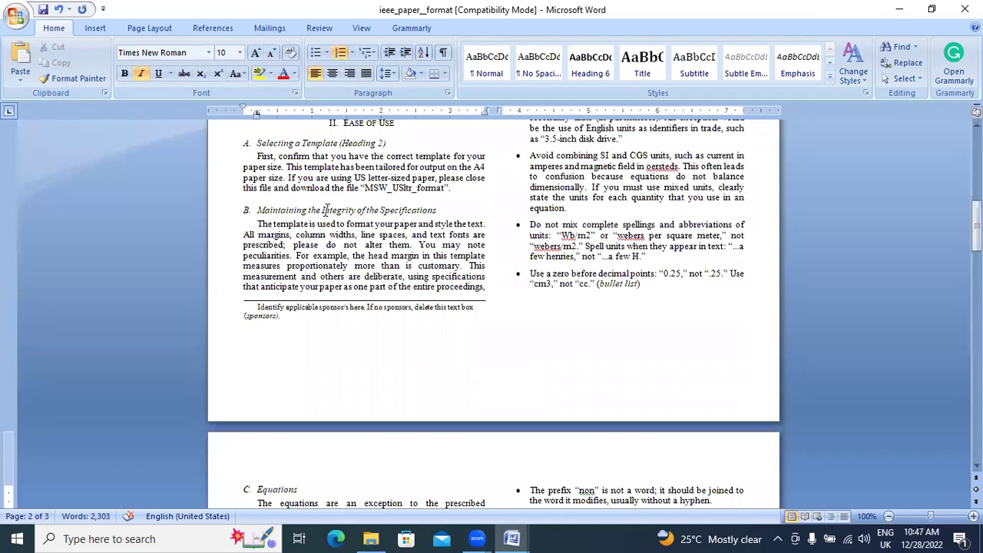
{"action": "left_click", "coordinate": [290, 211]}
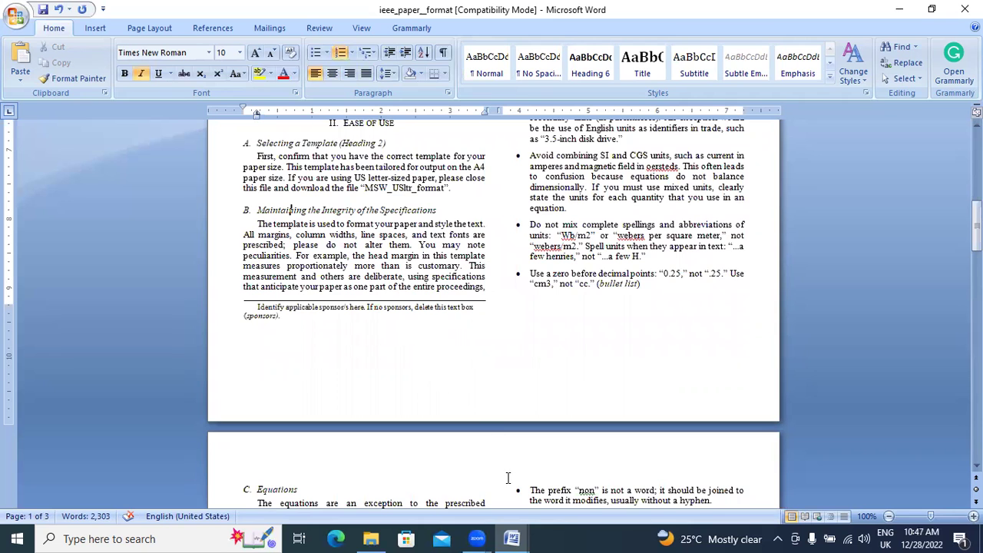
{"action": "key", "text": "alt+Tab"}
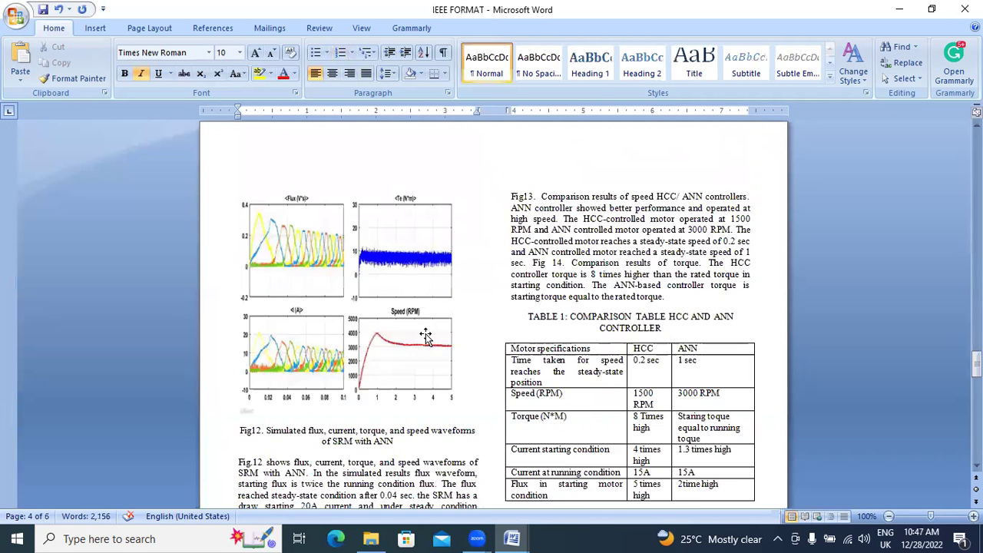